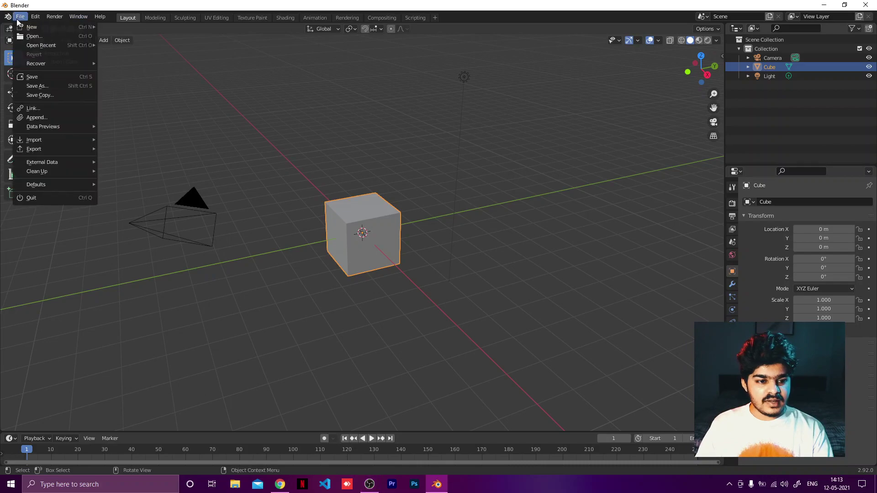
mouse_move(37, 20)
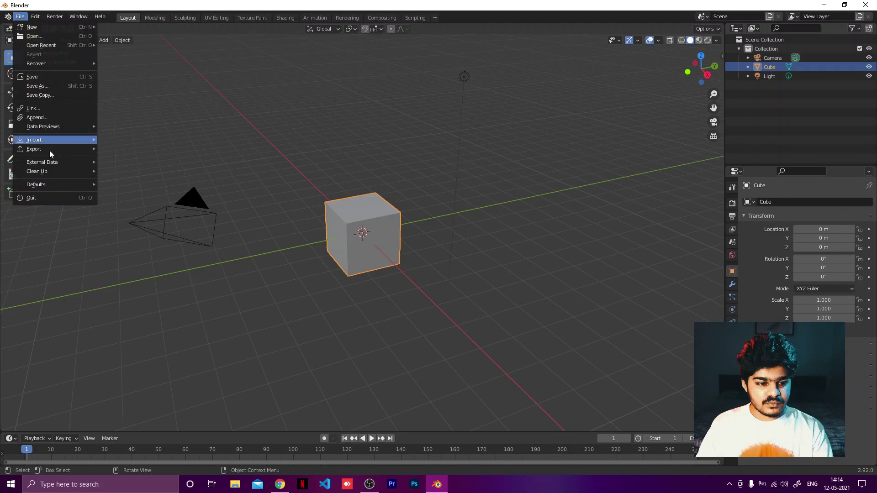
mouse_move(66, 188)
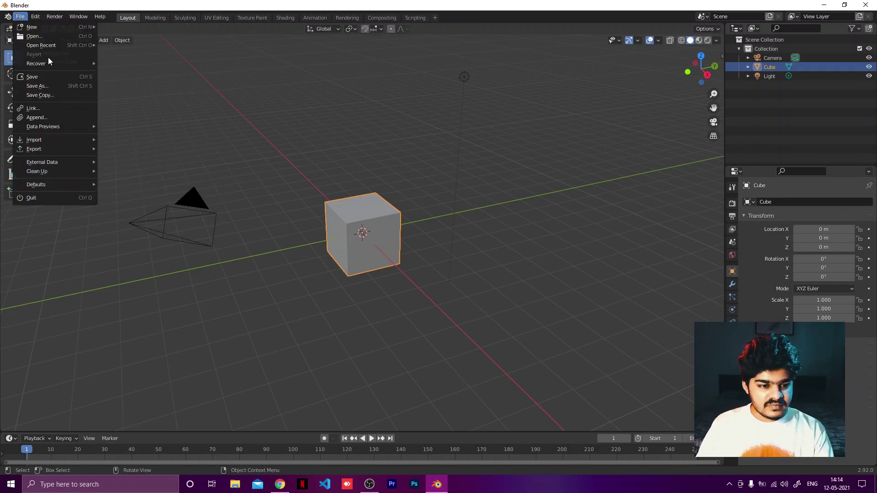
key(Escape)
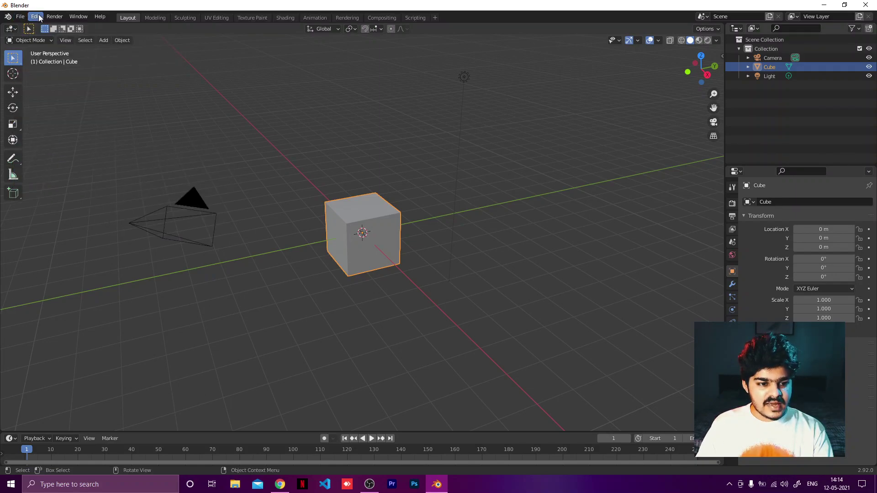
Show the splash screen to check the installed version, and close it
click(8, 17)
click(14, 26)
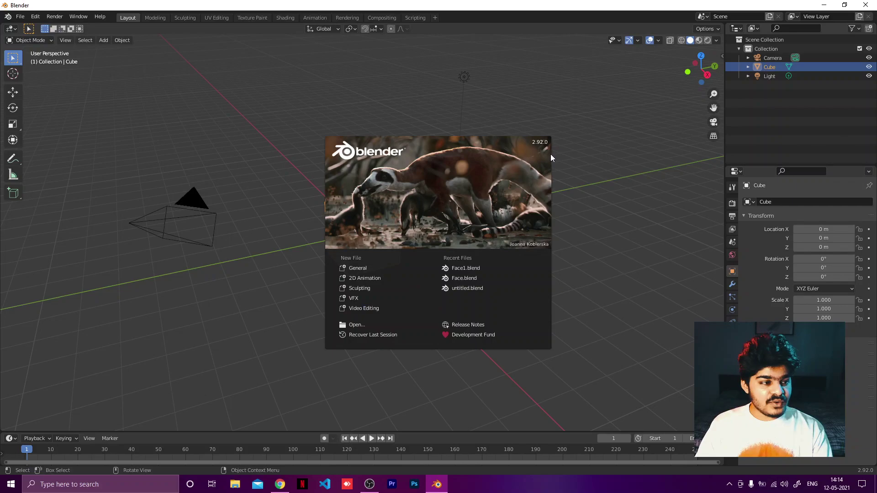
click(574, 113)
Switch to Chrome and load blender.org in a new tab
click(281, 485)
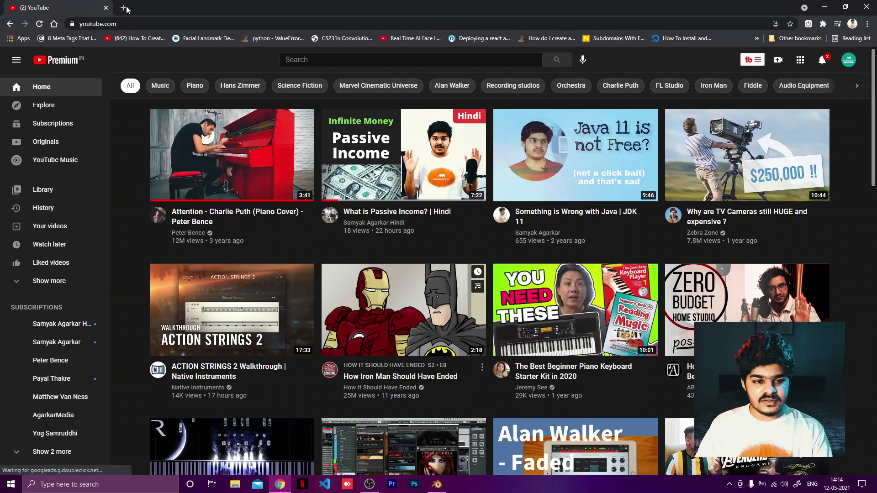
click(121, 8)
text(ble)
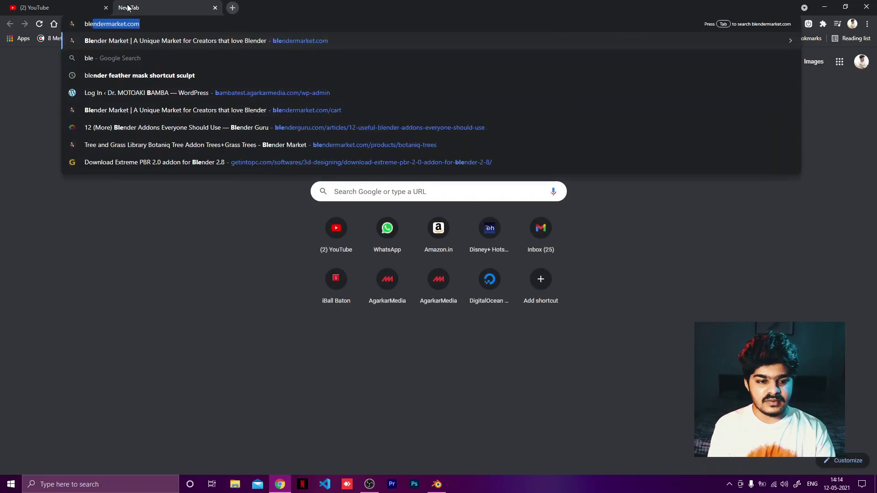
text(nder.org)
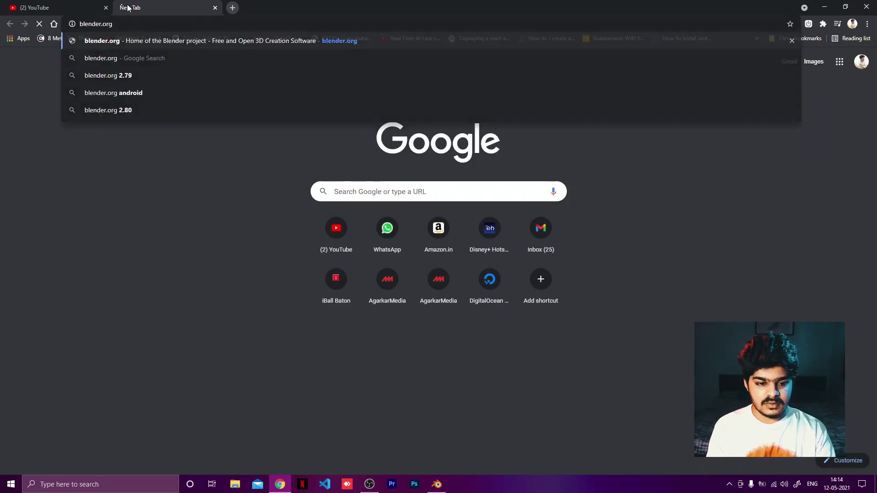
key(Return)
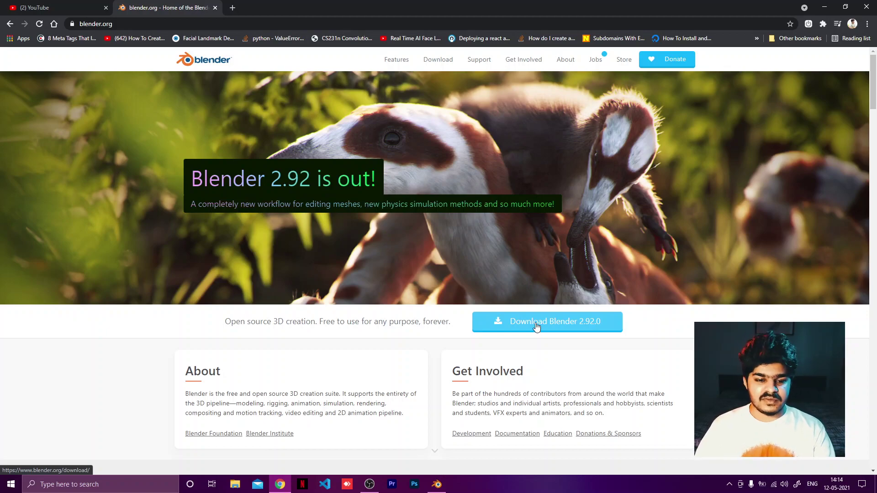
Switch back to Blender and delete the default cube
click(437, 484)
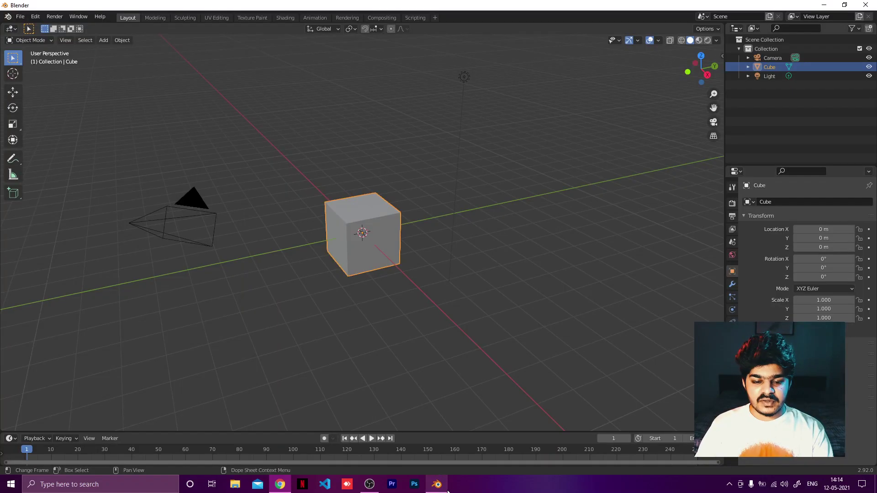
mouse_move(469, 230)
middle_down()
mouse_move(509, 227)
mouse_move(480, 242)
middle_up()
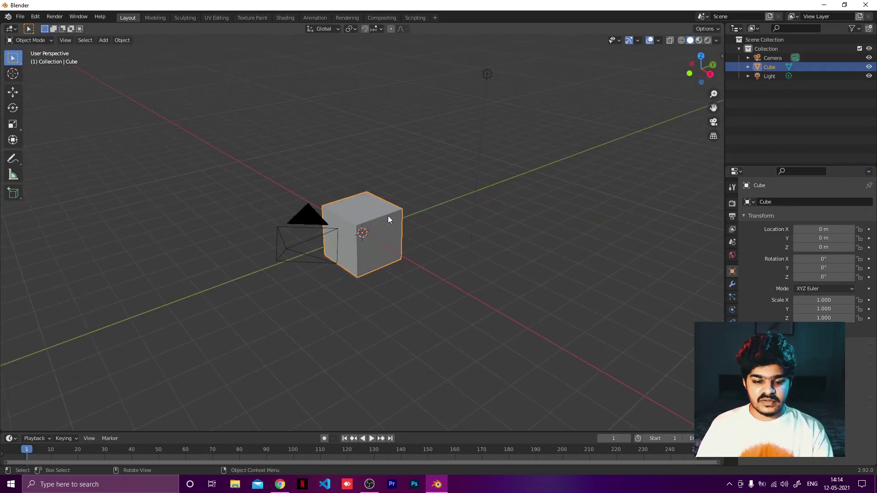
key(Delete)
Add a Monkey mesh at the world origin
key(shift+a)
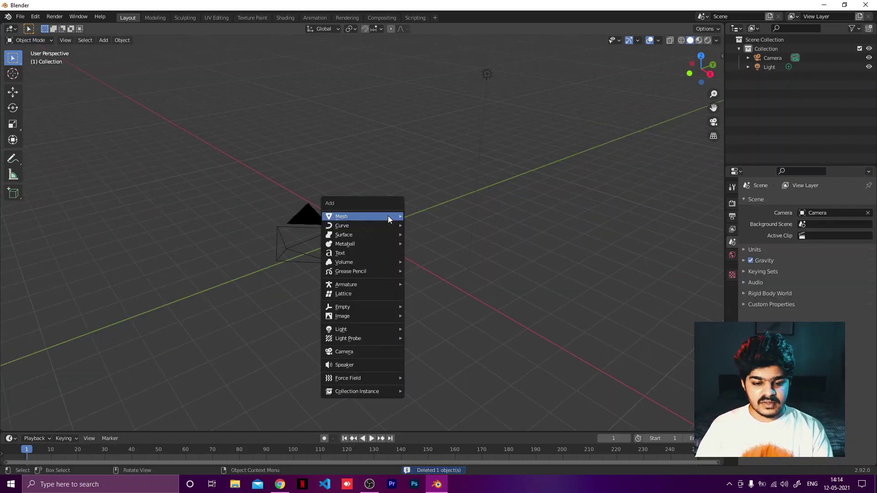
mouse_move(388, 216)
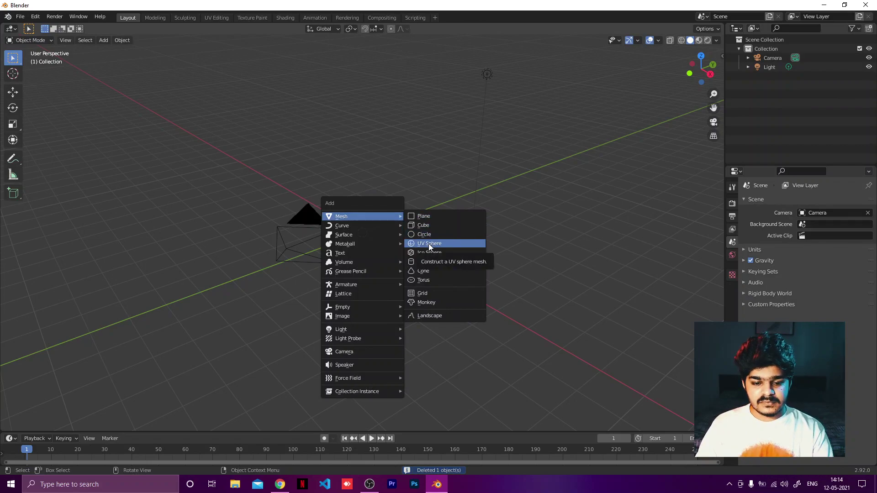
click(436, 304)
middle_drag(409, 261, 375, 242)
scroll(375, 242, up, 5)
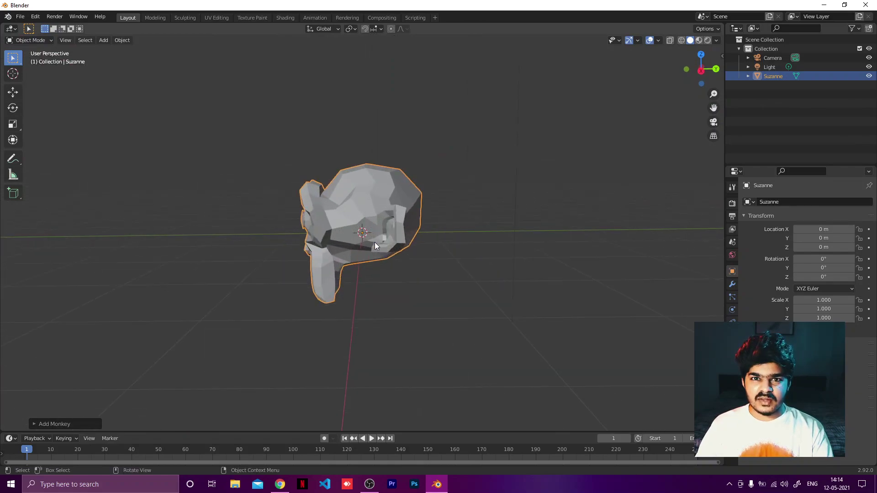
In the right orthographic view, rotate the monkey head to about -30.9° on the X axis
middle_drag(379, 240, 404, 243)
key(KP_3)
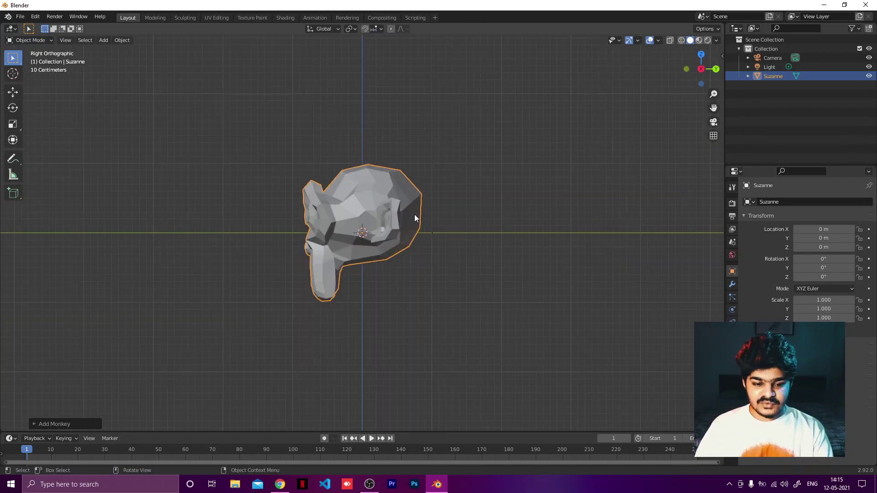
key(r)
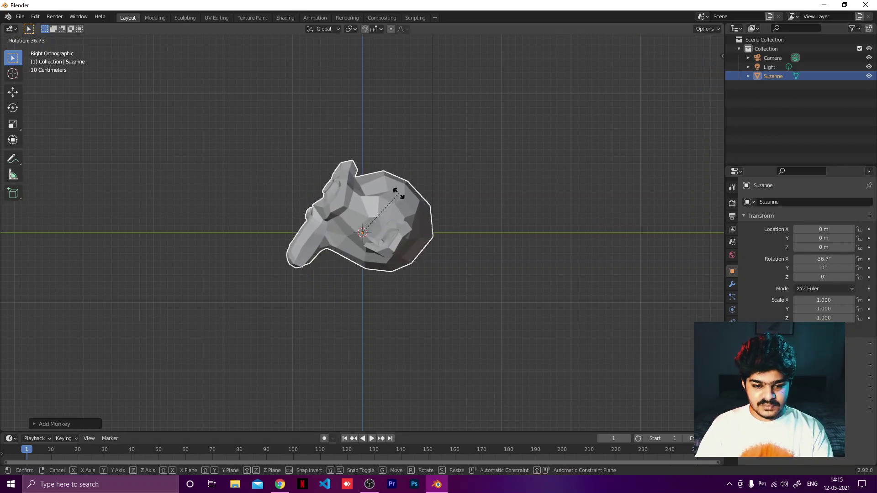
click(392, 193)
Move the monkey head up the Z axis by about 0.55 m so it rests on the ground line
key(g)
key(z)
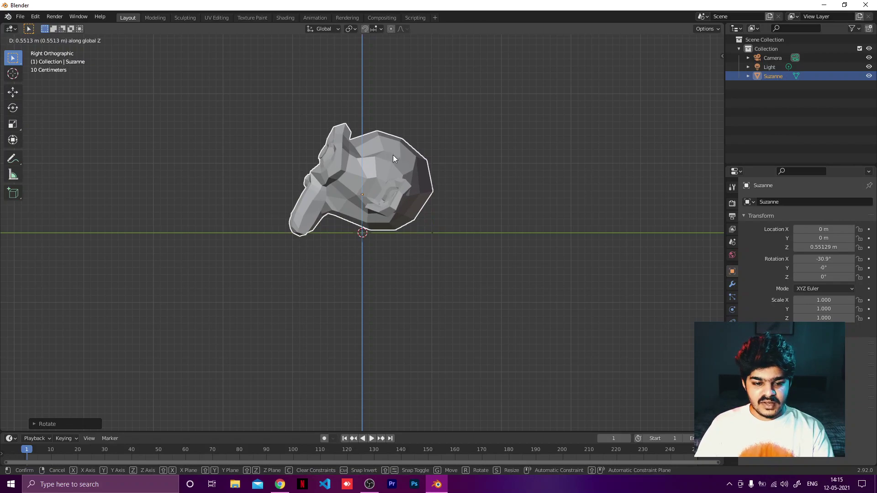
click(393, 158)
mouse_move(417, 217)
middle_down()
mouse_move(427, 208)
mouse_move(409, 211)
middle_up()
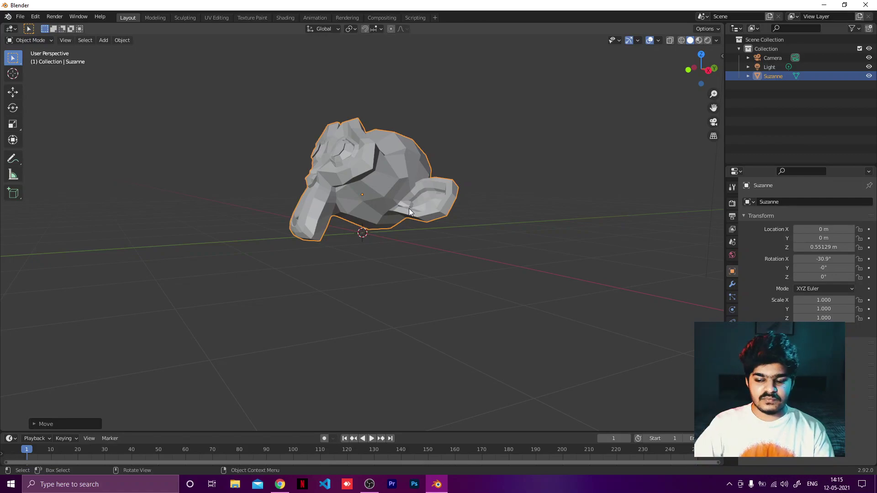
Rotate the monkey head about the X axis to about -29.3° with the Rotate tool's gizmo
middle_drag(461, 238, 360, 219)
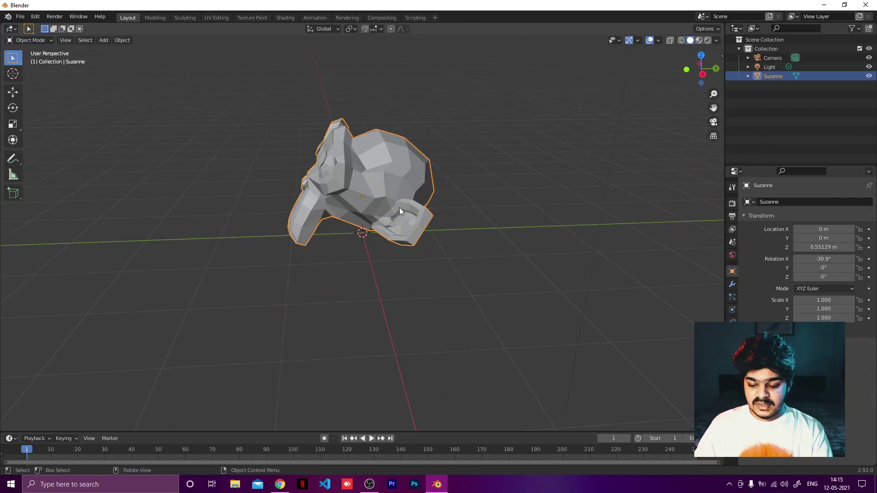
key(r)
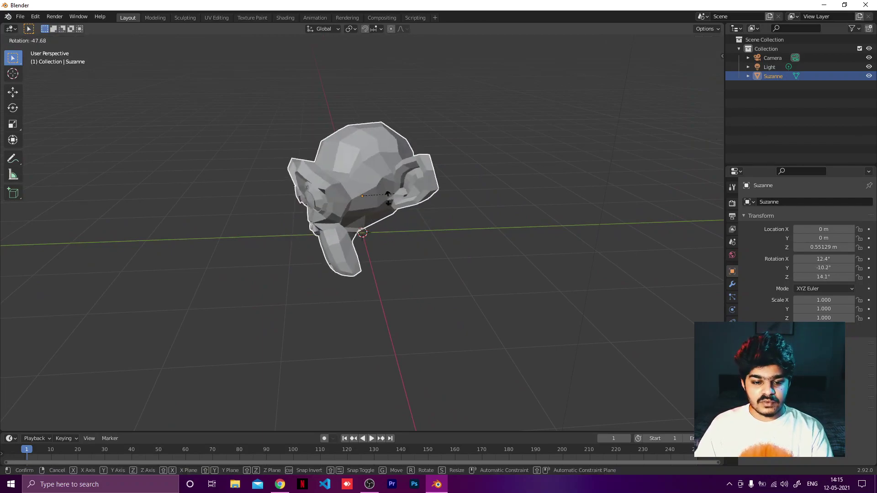
key(Escape)
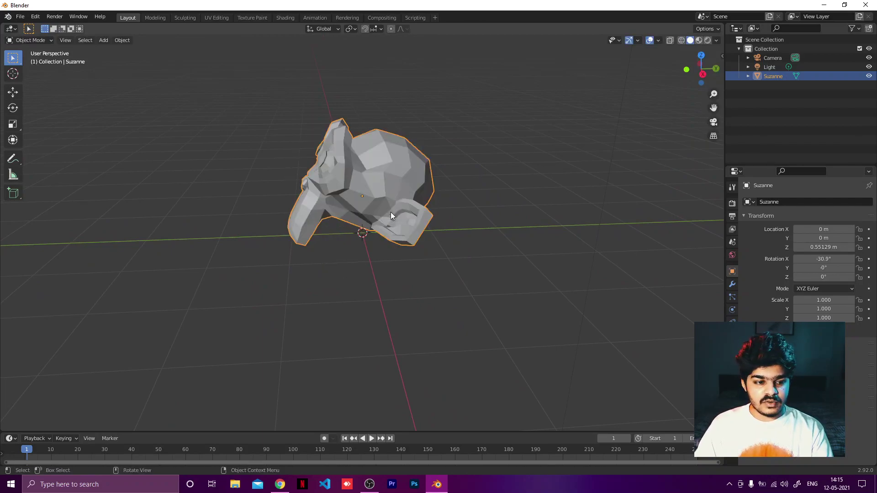
click(14, 108)
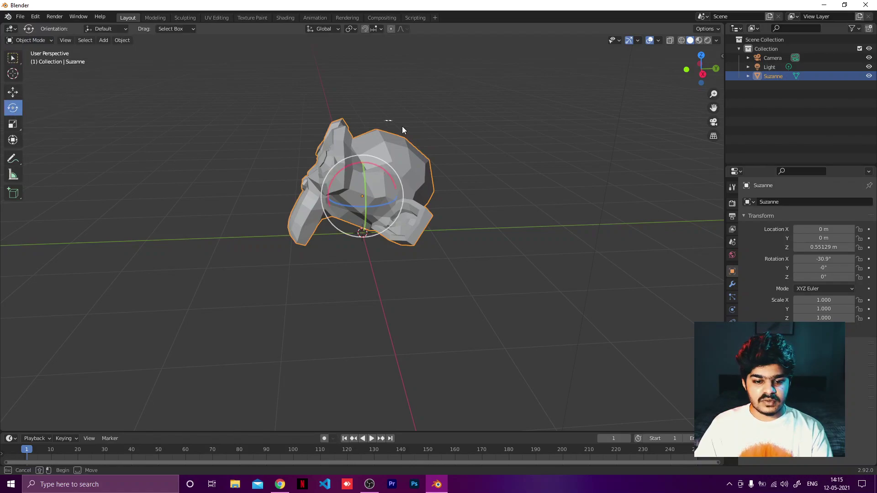
mouse_move(365, 164)
mouse_down()
mouse_move(361, 178)
mouse_move(358, 161)
mouse_up()
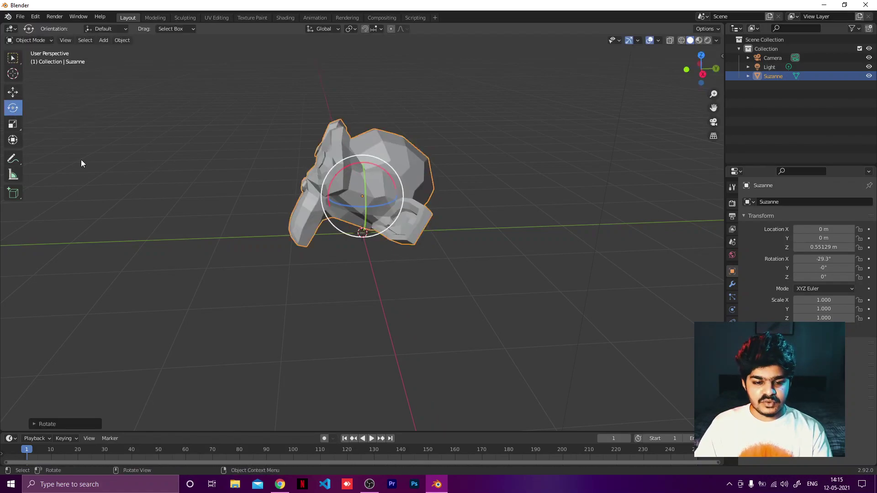
Raise the monkey head along Z to a height of about 0.69 m with the Move tool's gizmo
click(13, 92)
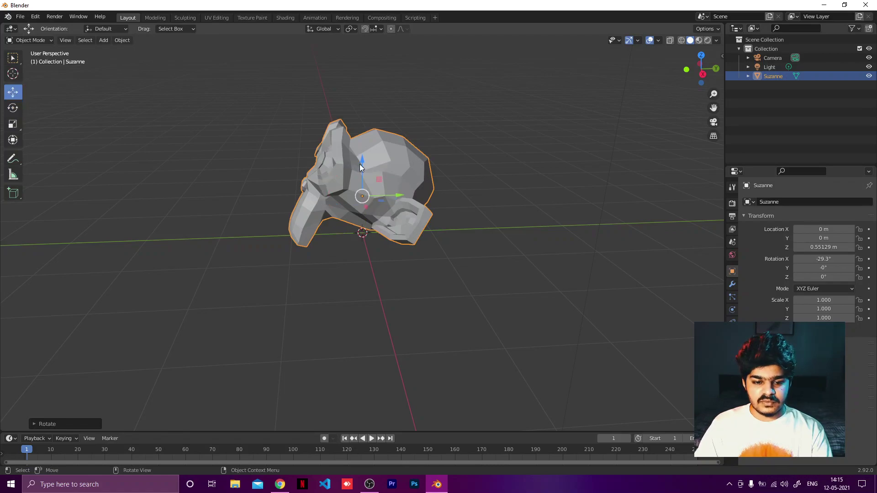
mouse_move(359, 164)
mouse_down()
mouse_move(365, 110)
mouse_move(364, 152)
mouse_up()
mouse_move(364, 152)
middle_down()
mouse_move(390, 143)
mouse_move(376, 114)
mouse_move(357, 152)
middle_up()
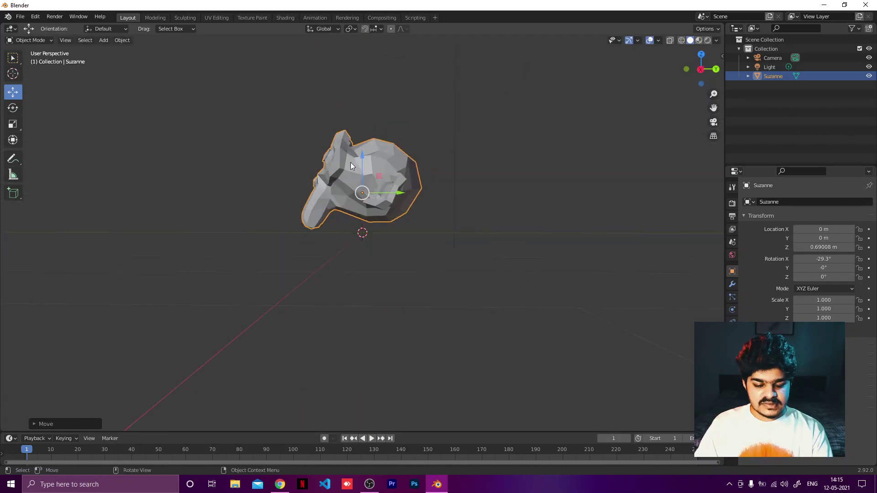
key(g)
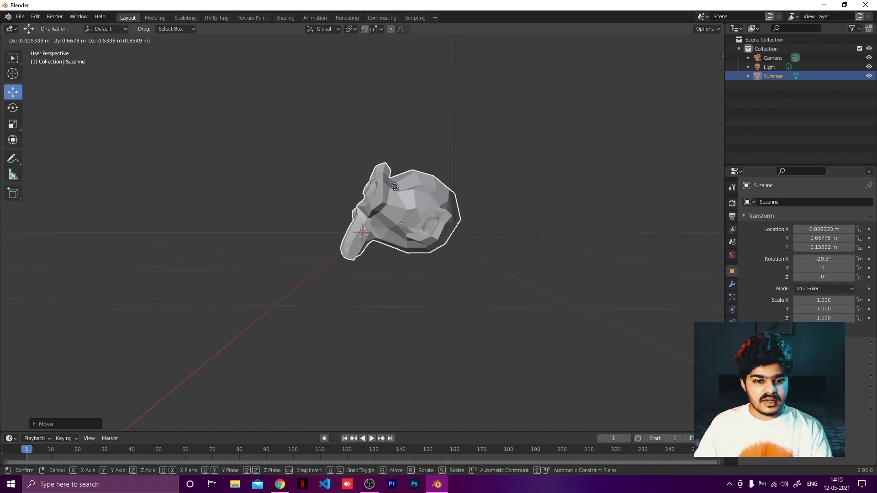
key(z)
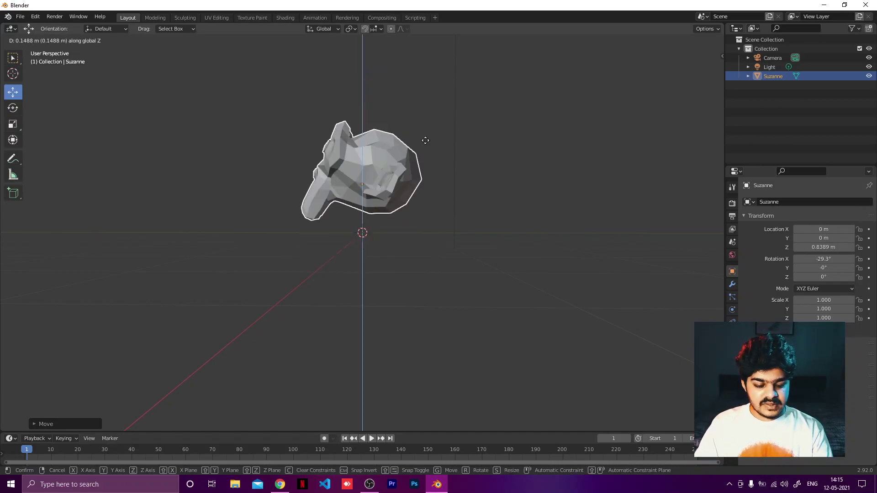
key(z)
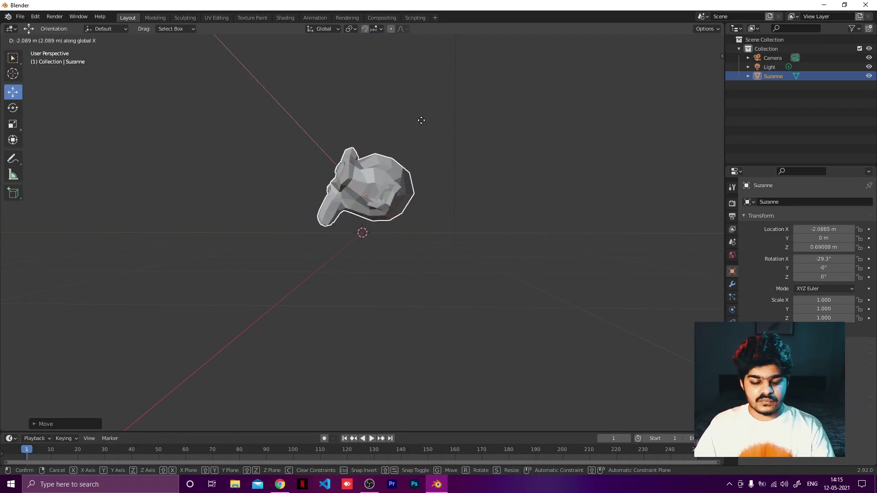
key(y)
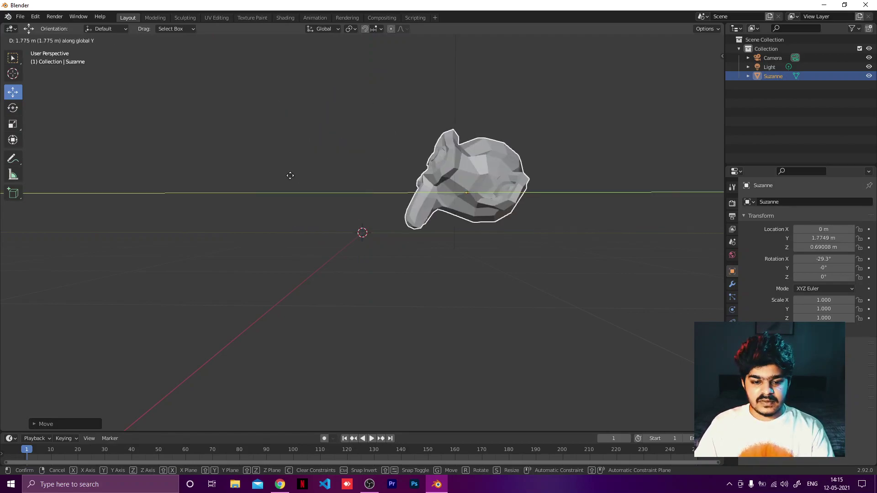
key(Escape)
Add a Subdivision Surface modifier to the monkey head and set its render level to 3
middle_drag(654, 138, 394, 199)
scroll(370, 223, up, 3)
scroll(377, 198, down, 1)
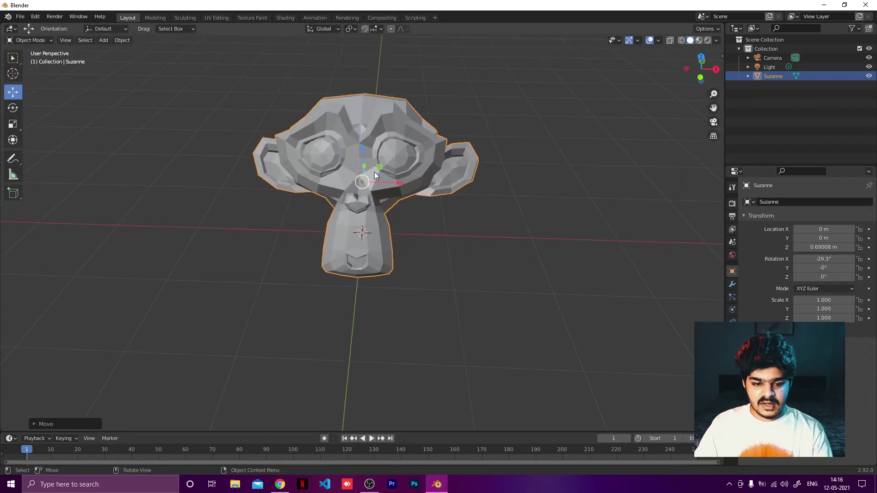
click(732, 285)
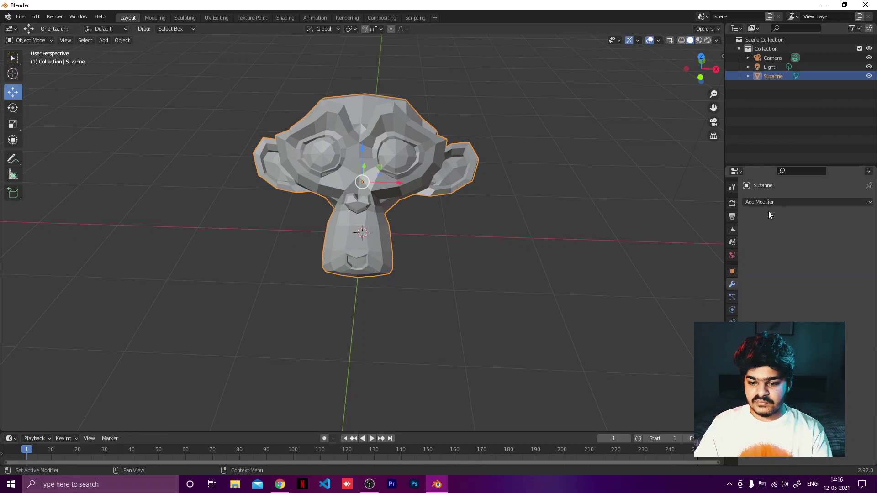
click(773, 203)
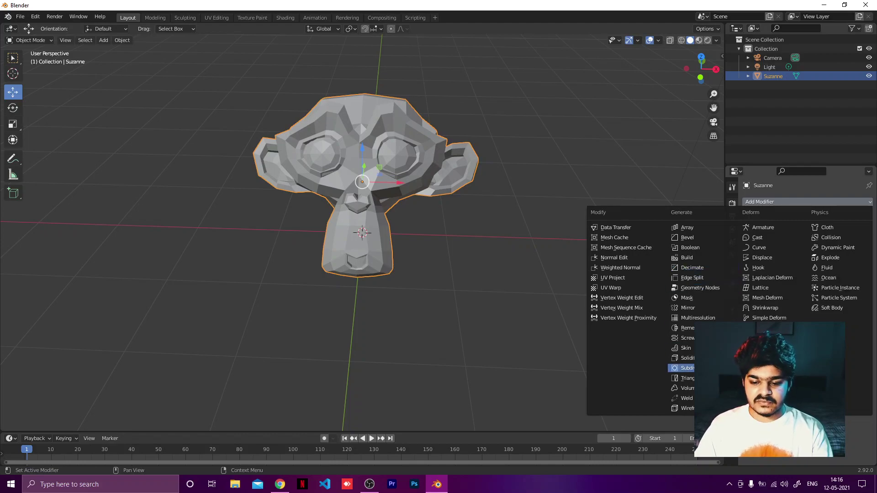
click(685, 368)
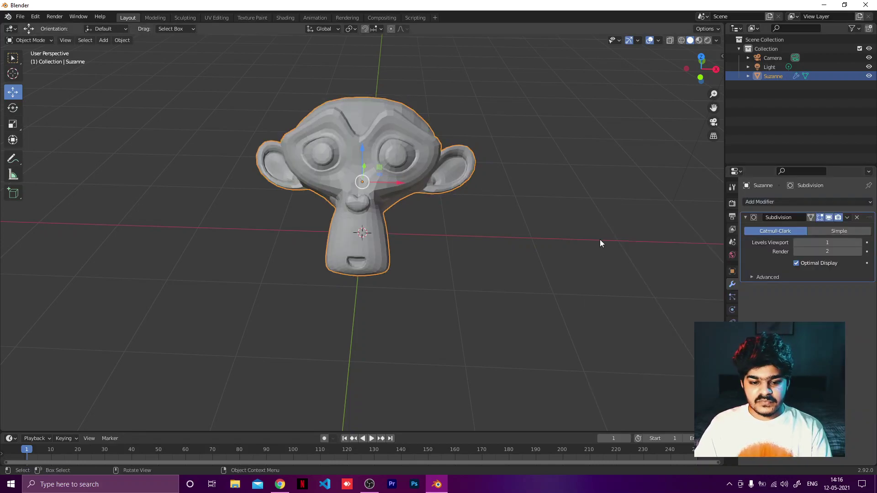
click(860, 251)
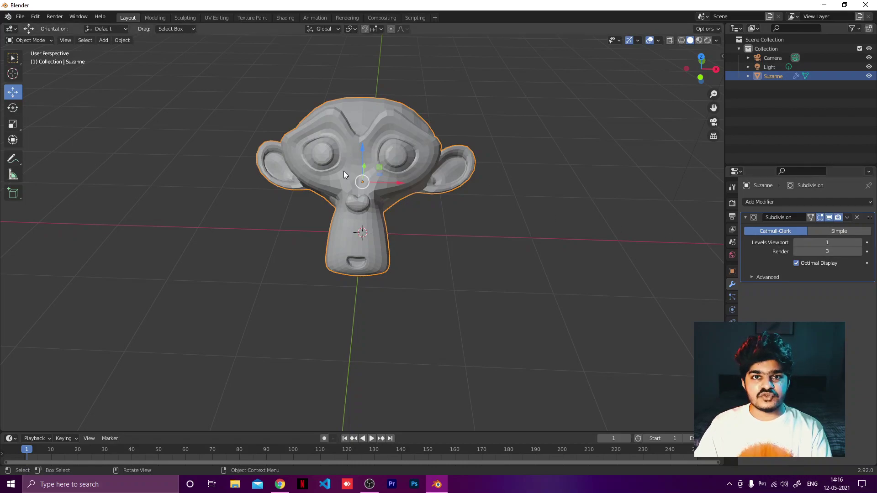
Try a higher viewport subdivision level on the monkey head and set it back to 1
click(857, 243)
mouse_move(427, 168)
middle_down()
mouse_move(395, 171)
mouse_move(411, 176)
middle_up()
click(796, 242)
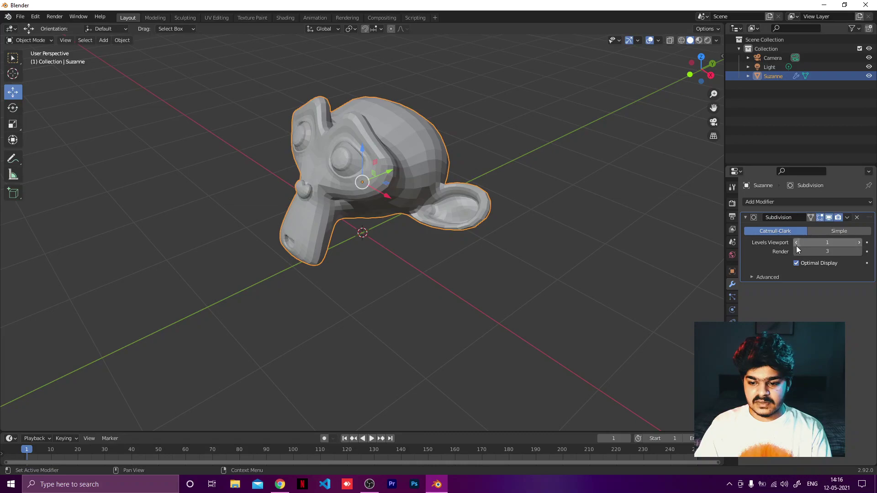
Turn off the Subdivision modifier's display in the viewport and inspect the unsmoothed head
click(829, 219)
middle_drag(389, 126, 367, 137)
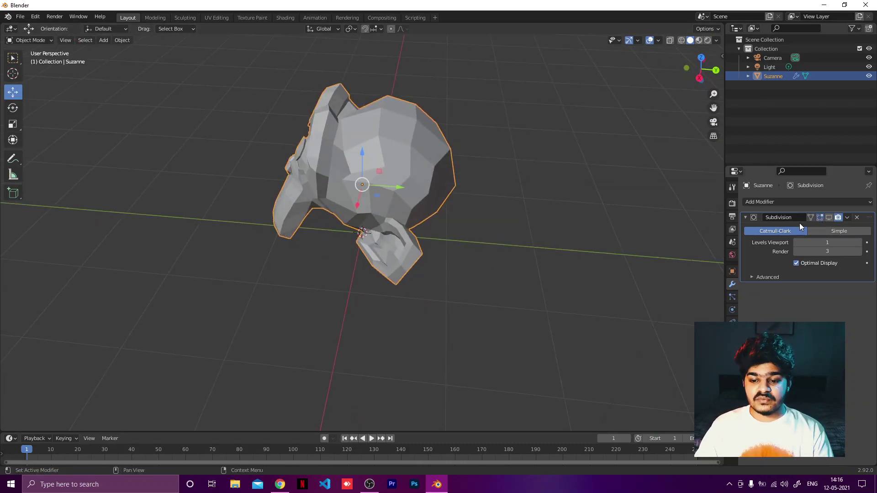
Re-enable the Subdivision modifier's viewport display on the monkey head, compare level 0, and set the viewport level back to 1
middle_drag(408, 154, 379, 121)
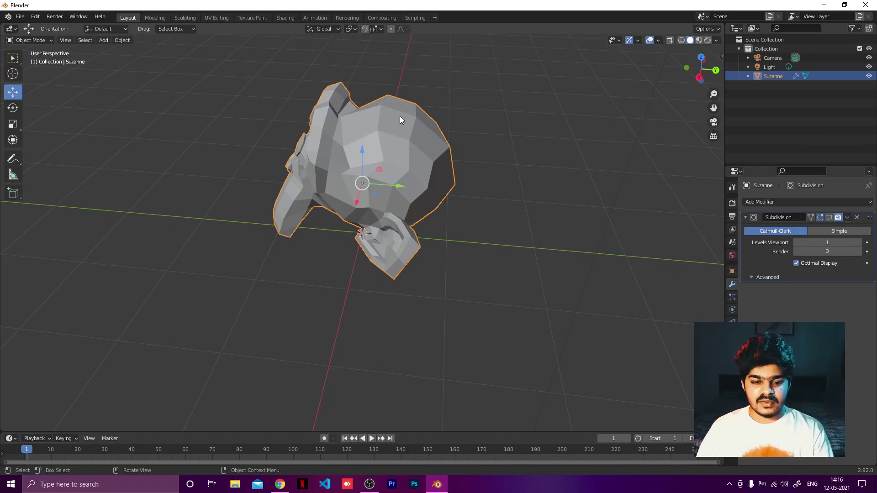
middle_drag(397, 123, 392, 134)
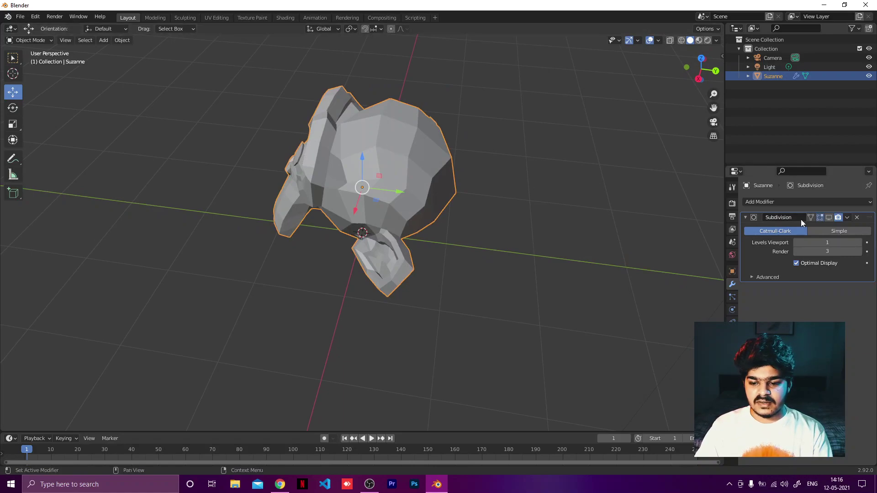
click(832, 219)
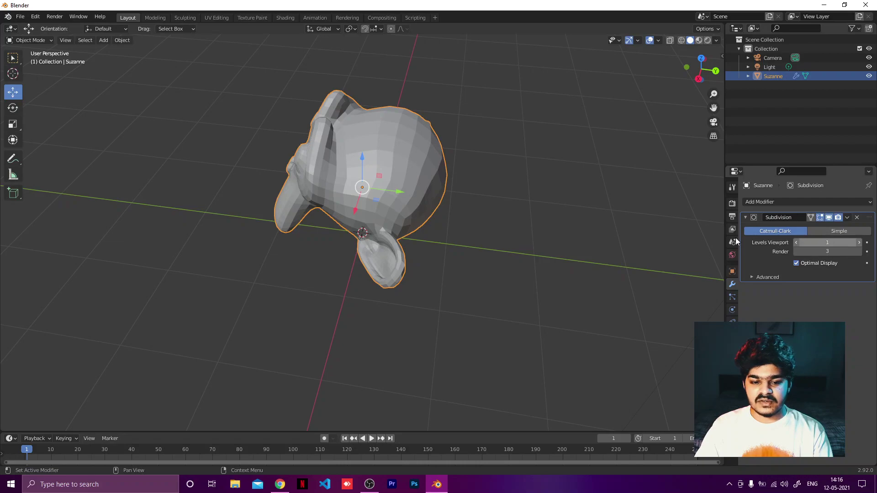
click(795, 243)
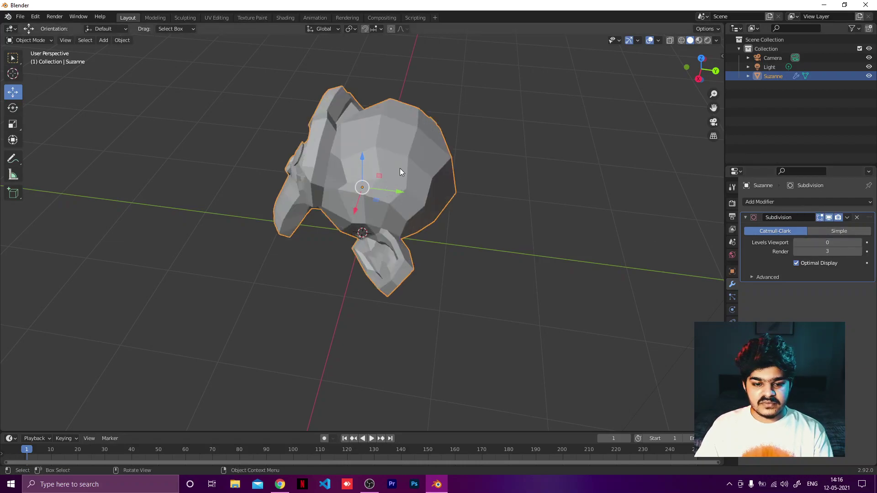
click(859, 243)
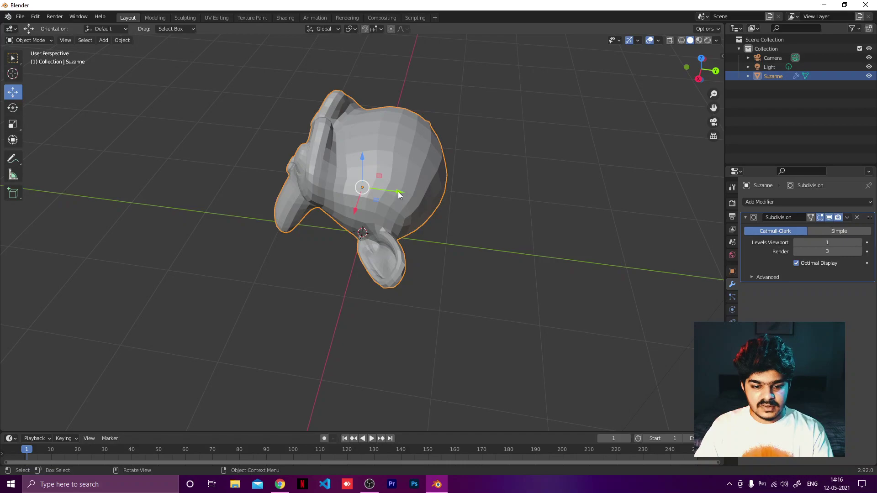
Move the monkey head aside along the Y axis and add a plane mesh at the world origin
drag(398, 191, 698, 219)
key(shift+a)
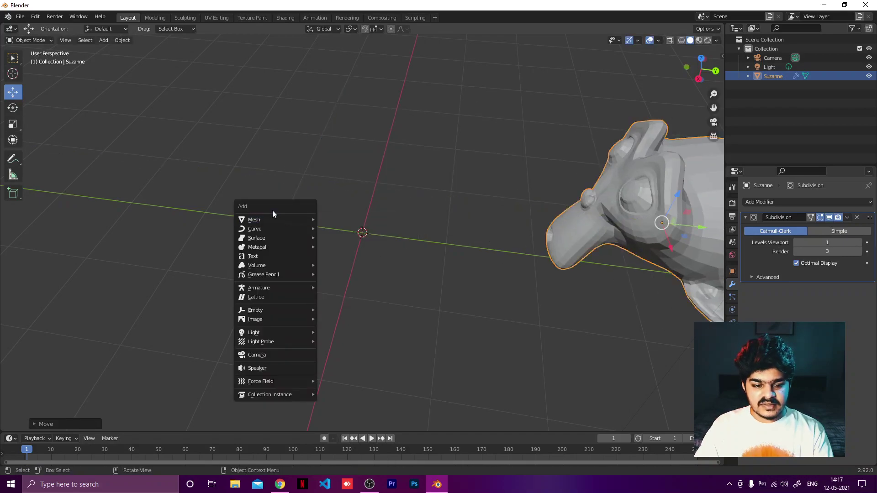
mouse_move(301, 219)
click(338, 222)
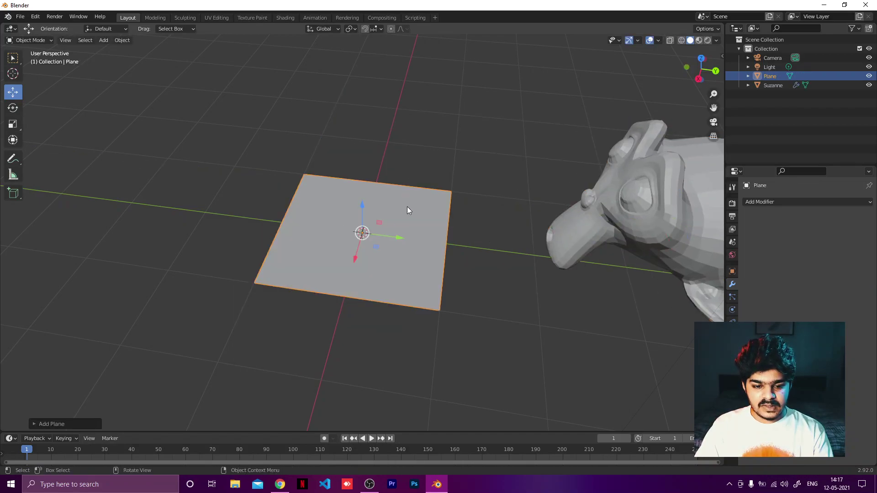
middle_drag(407, 207, 418, 155)
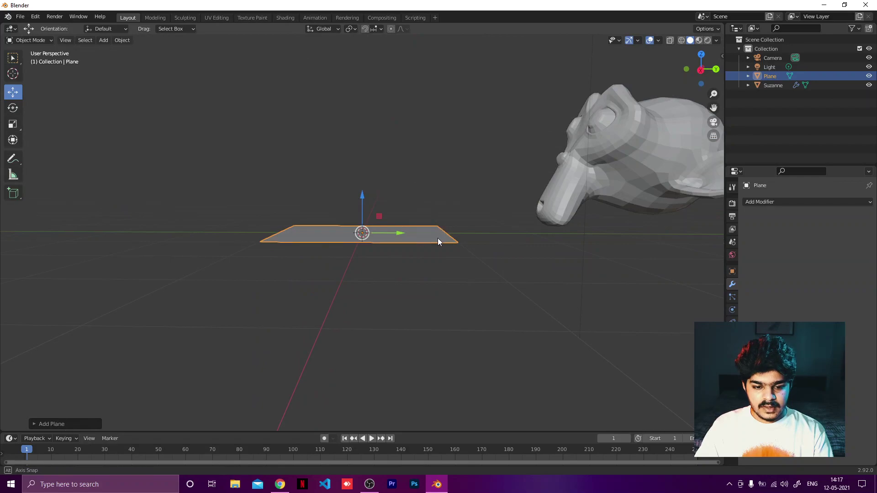
middle_drag(420, 213, 428, 253)
mouse_move(390, 226)
middle_down()
mouse_move(376, 169)
mouse_move(375, 227)
middle_up()
Add a Subdivision Surface modifier to the plane, compare viewport levels 0 and 1 from above, and leave it at 0
click(768, 202)
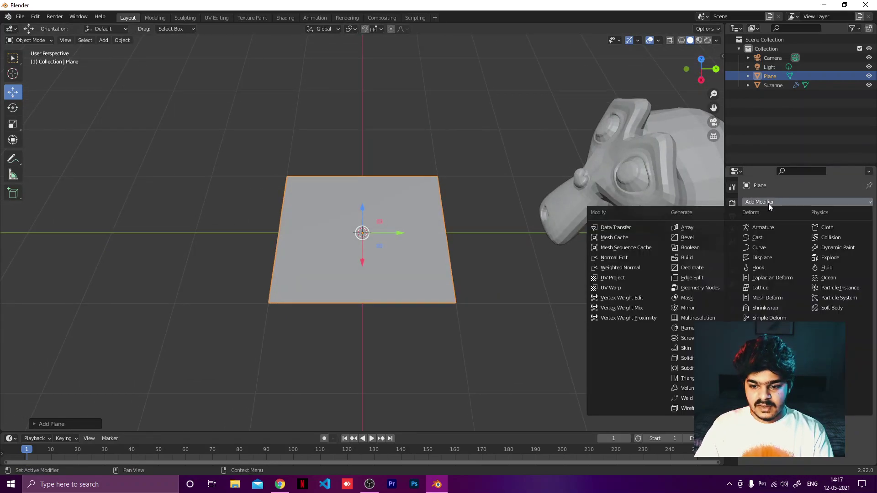
click(688, 368)
alt+middle_drag(313, 244, 315, 242)
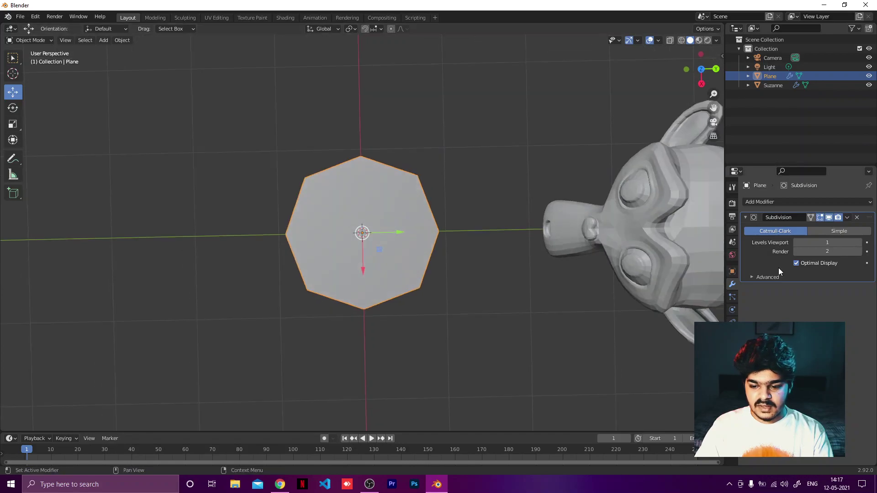
click(795, 242)
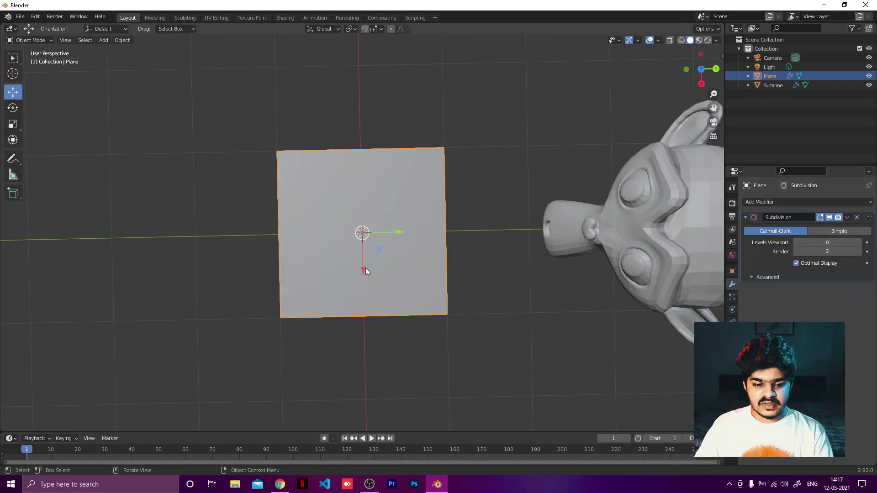
click(860, 243)
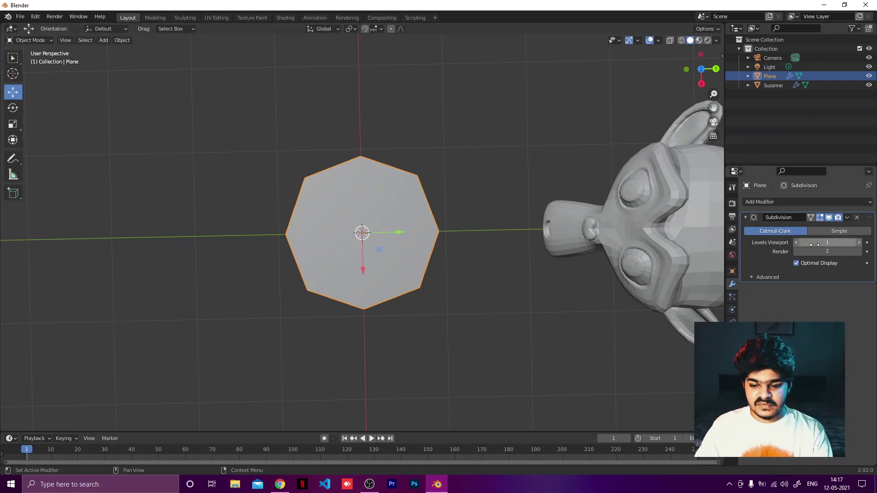
click(795, 244)
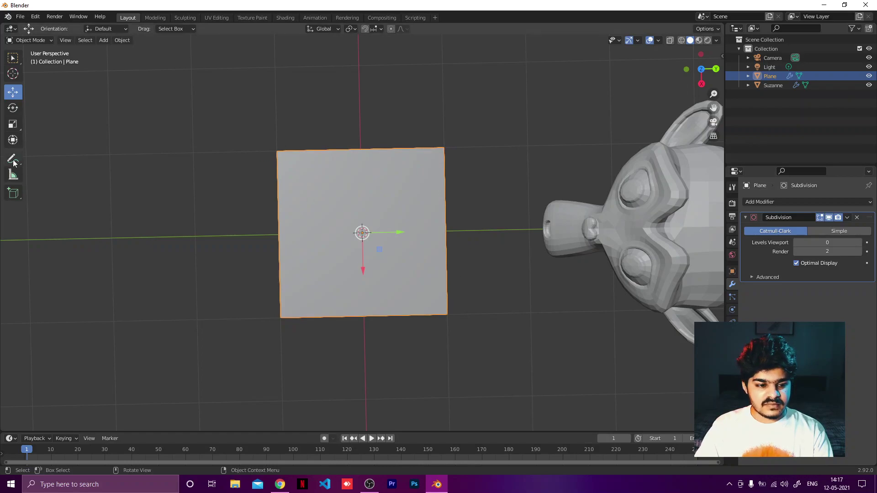
Circle three corners of the square plane with the Annotate tool
key(shift+space)
key(d)
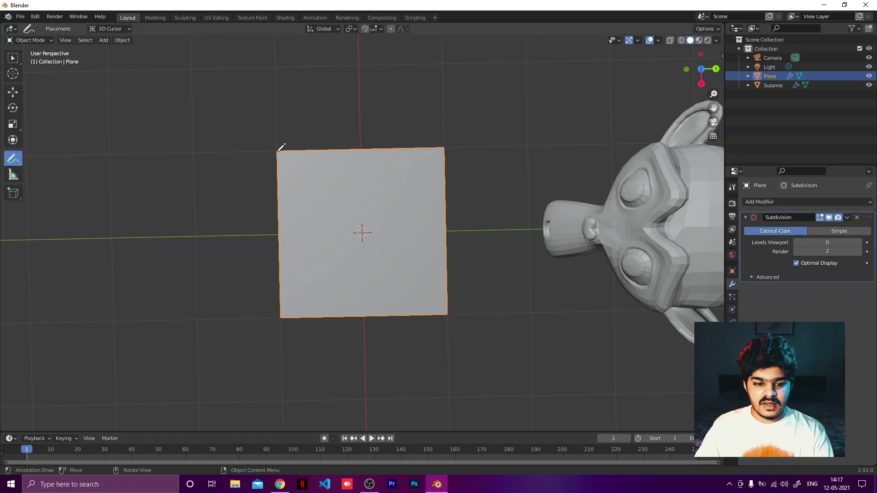
drag(280, 149, 277, 146)
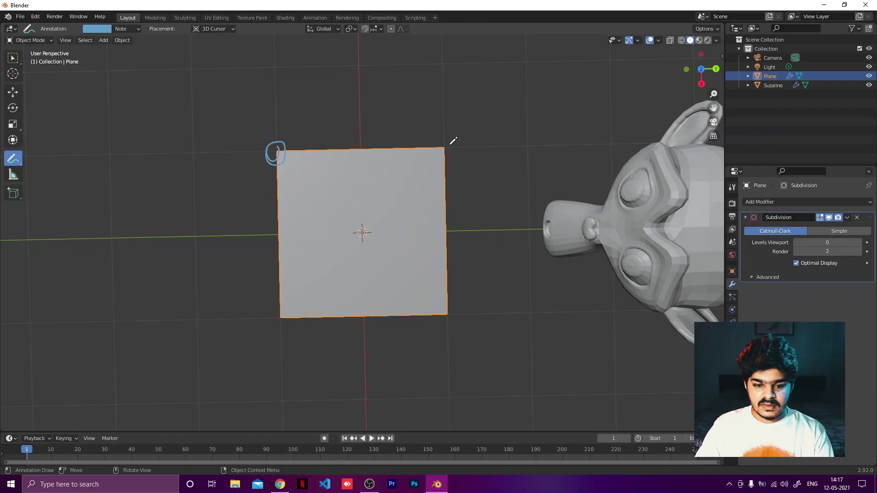
drag(441, 148, 439, 154)
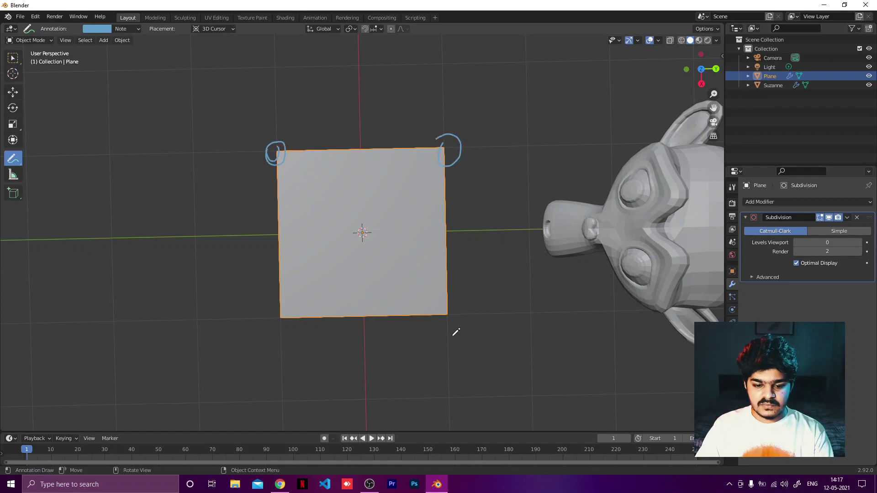
mouse_move(456, 333)
mouse_down()
mouse_move(432, 304)
mouse_move(460, 307)
mouse_up()
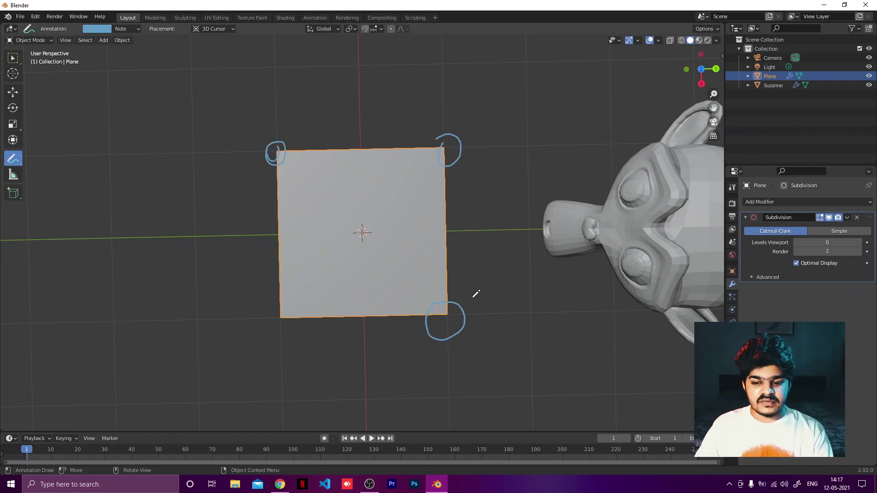
Annotate a curved double line between two opposite corners of the plane and add crossing marks that divide it into segments
mouse_move(280, 150)
mouse_down()
mouse_move(344, 158)
mouse_move(387, 177)
mouse_move(413, 216)
mouse_move(429, 296)
mouse_up()
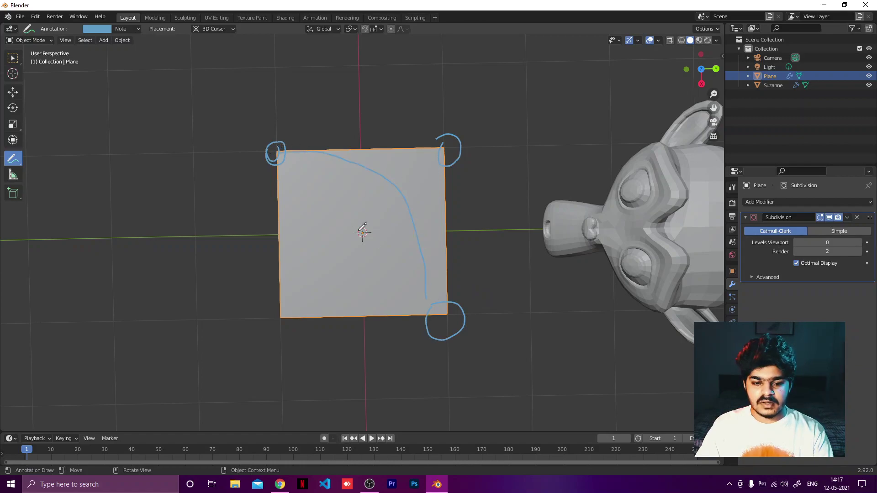
drag(339, 159, 405, 194)
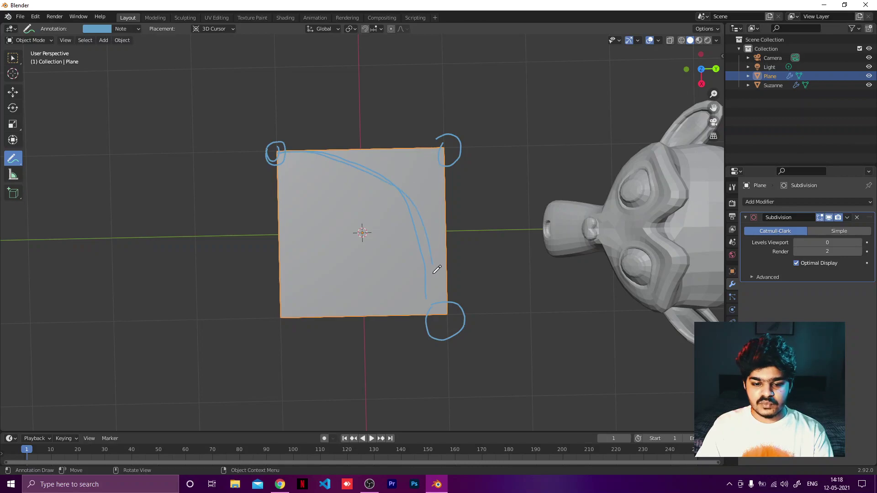
drag(436, 269, 433, 288)
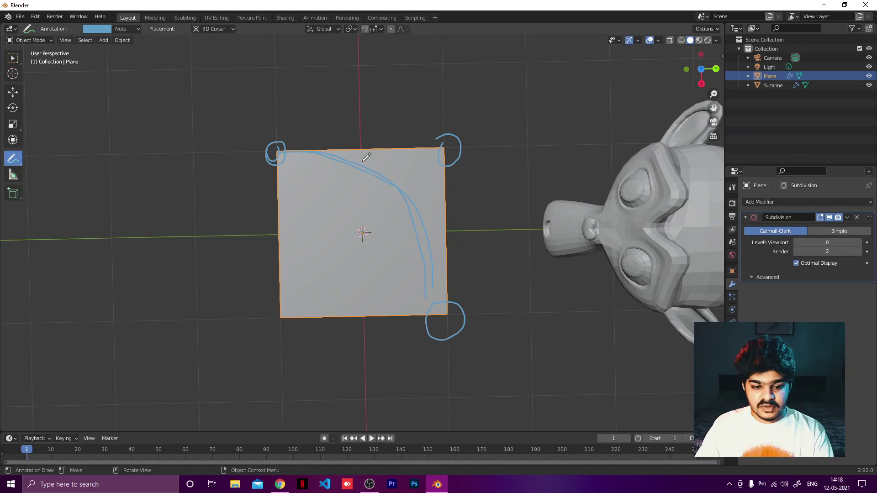
mouse_move(402, 186)
mouse_down()
mouse_move(386, 213)
mouse_move(405, 182)
mouse_up()
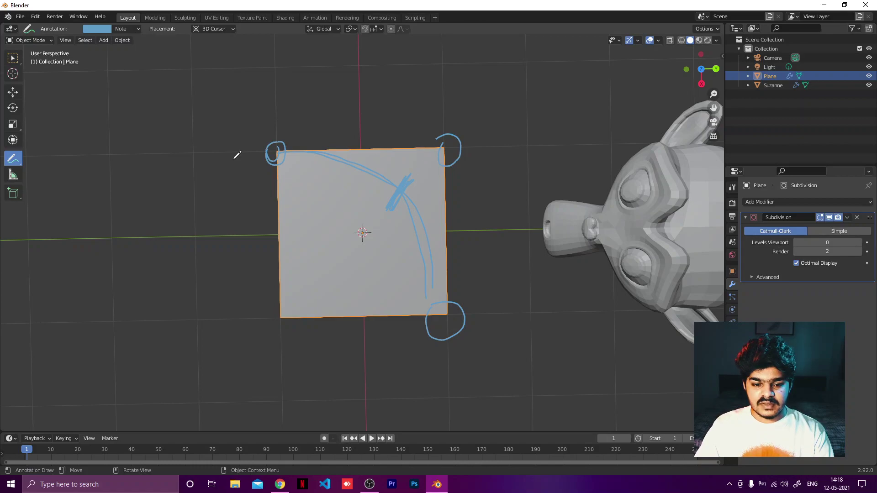
drag(347, 145, 336, 171)
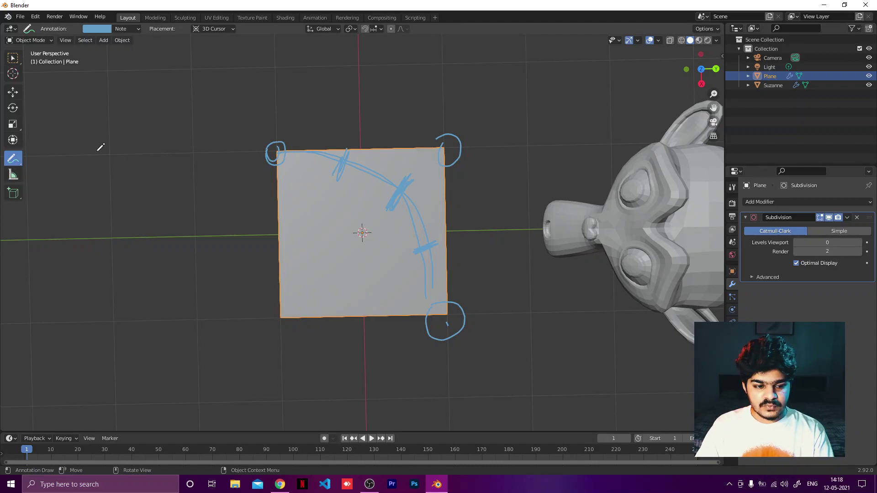
Erase the annotations, return to the Select Box tool, and set the plane's Subdivision viewport level to 1
mouse_move(271, 157)
right_down()
mouse_move(358, 179)
mouse_move(424, 136)
mouse_move(310, 172)
mouse_move(314, 154)
mouse_move(469, 130)
mouse_move(466, 152)
mouse_move(357, 234)
mouse_move(406, 183)
mouse_move(398, 230)
mouse_move(413, 276)
mouse_move(430, 274)
mouse_move(426, 247)
mouse_move(455, 230)
mouse_move(426, 366)
mouse_move(472, 308)
right_up()
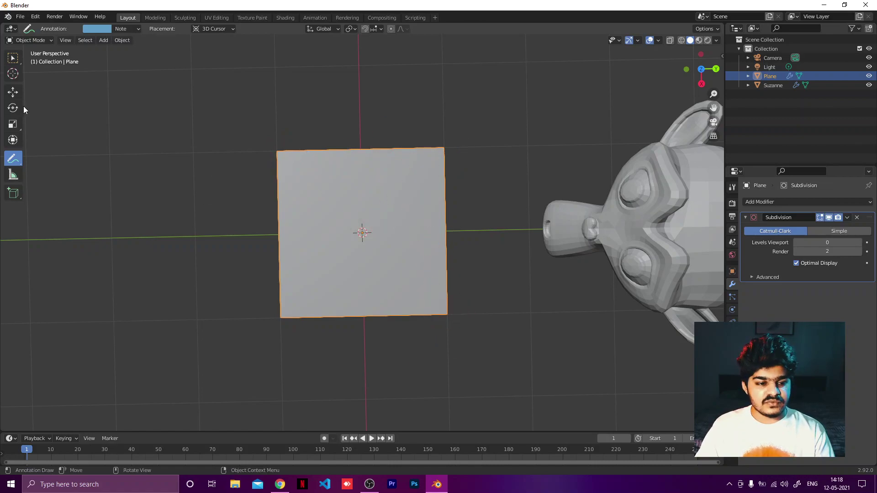
click(13, 58)
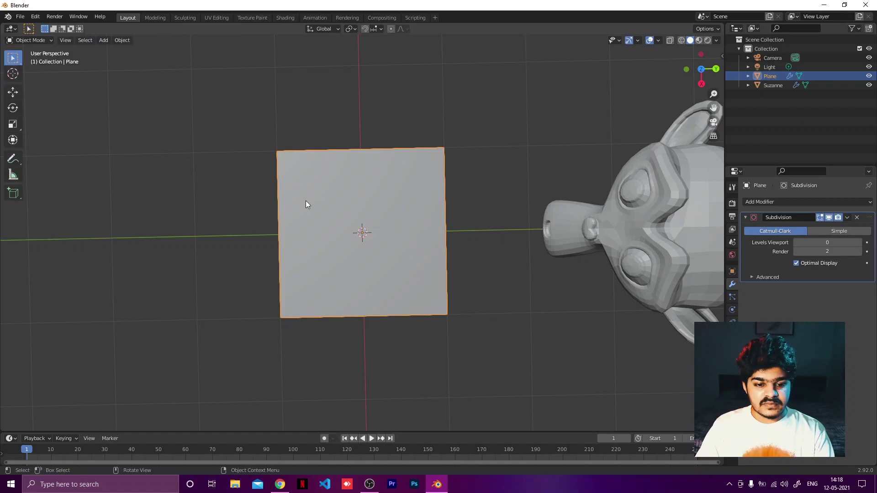
click(860, 243)
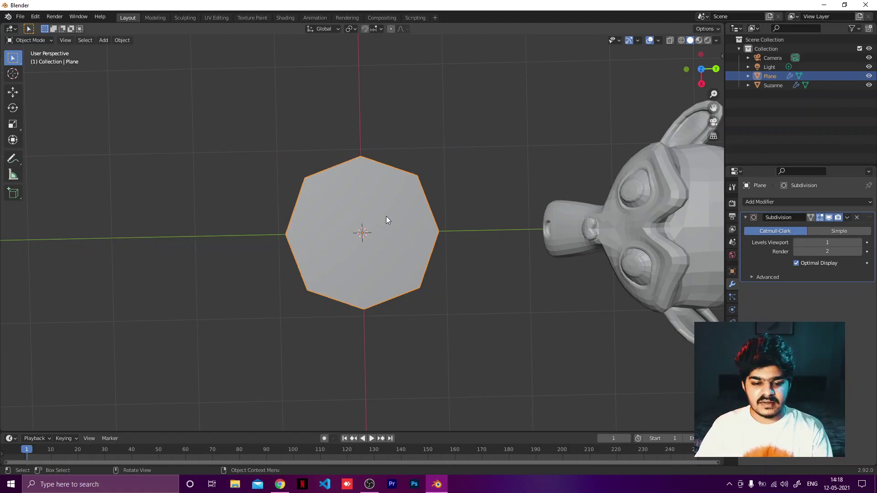
Delete the subdivided plane and move the monkey head back along the Y axis near the world origin
key(Delete)
middle_drag(386, 220, 399, 148)
click(528, 176)
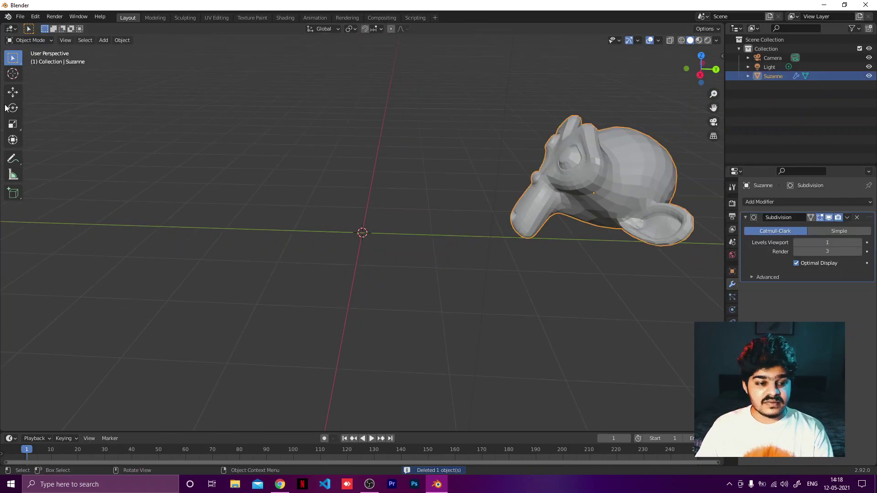
key(shift+space)
key(g)
drag(627, 194, 422, 196)
middle_drag(383, 259, 460, 274)
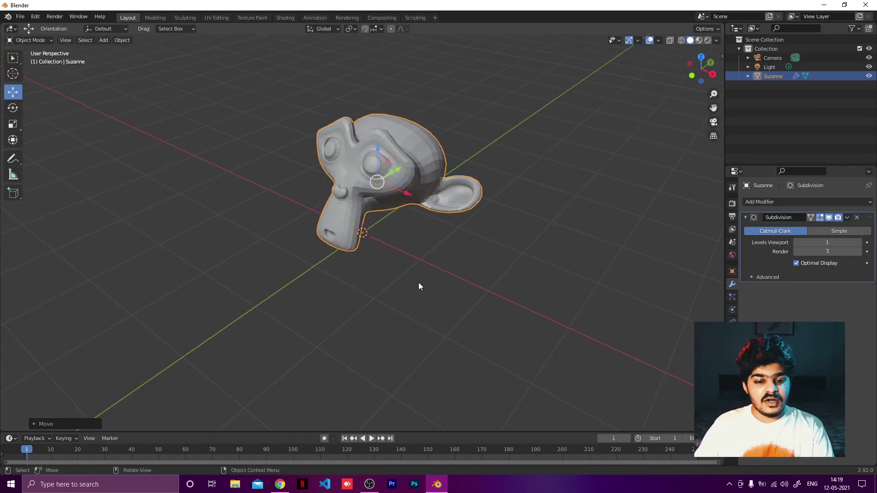
Raise the monkey head's Subdivision viewport level to 4 while viewing its face from the front
middle_drag(421, 268, 453, 293)
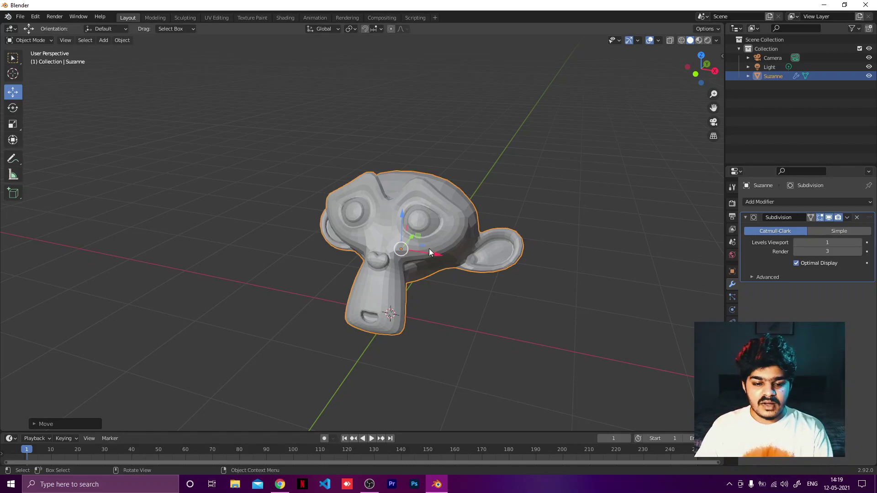
middle_drag(429, 248, 608, 242)
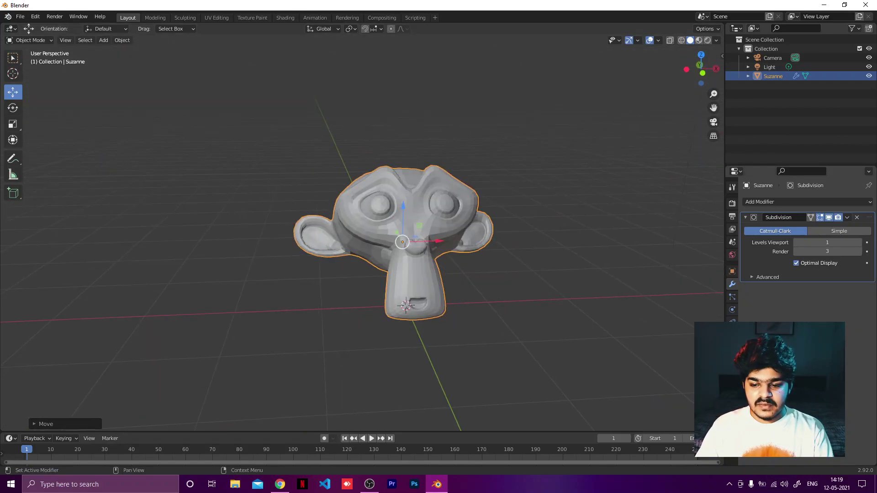
click(859, 242)
click(859, 243)
click(859, 243)
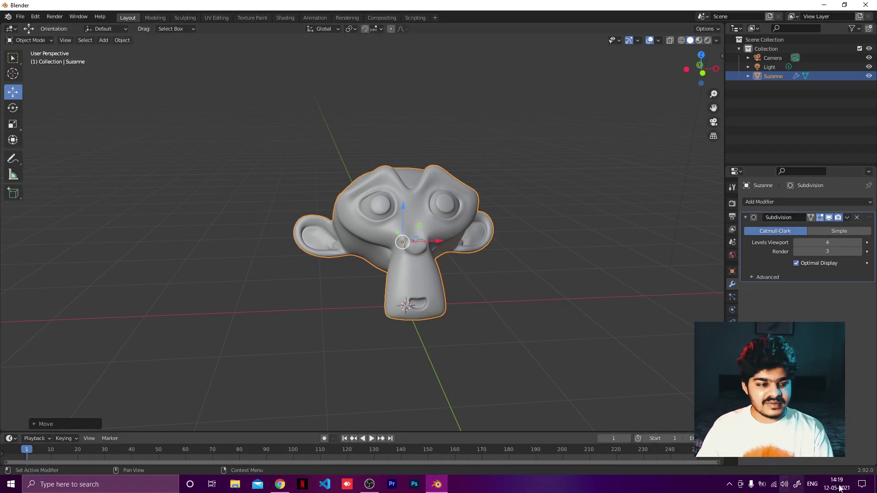
Switch to Chrome and search the web in a new tab for "where to find non of virtices in blender"
click(280, 483)
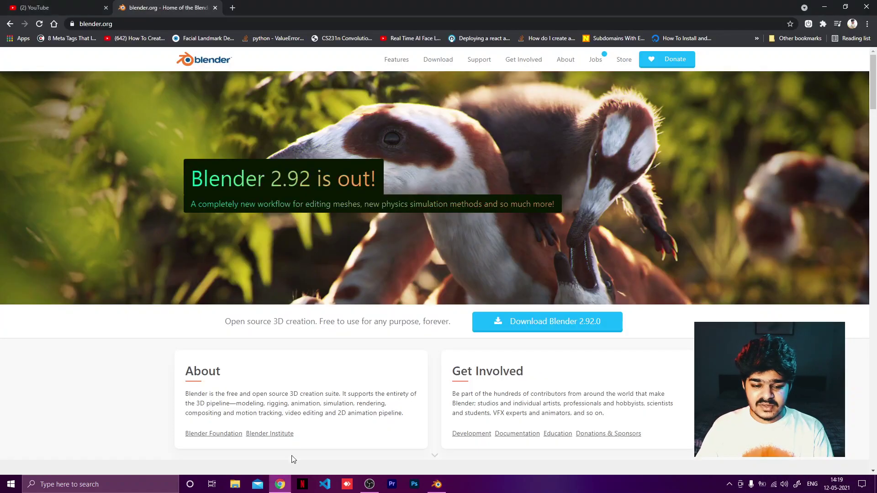
click(232, 12)
text(whrer)
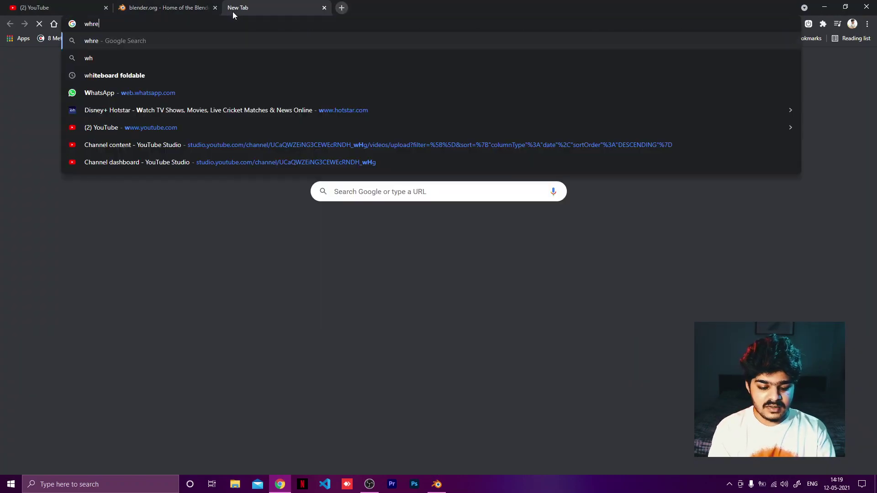
key(BackSpace)
key(BackSpace)
key(BackSpace)
text(ere)
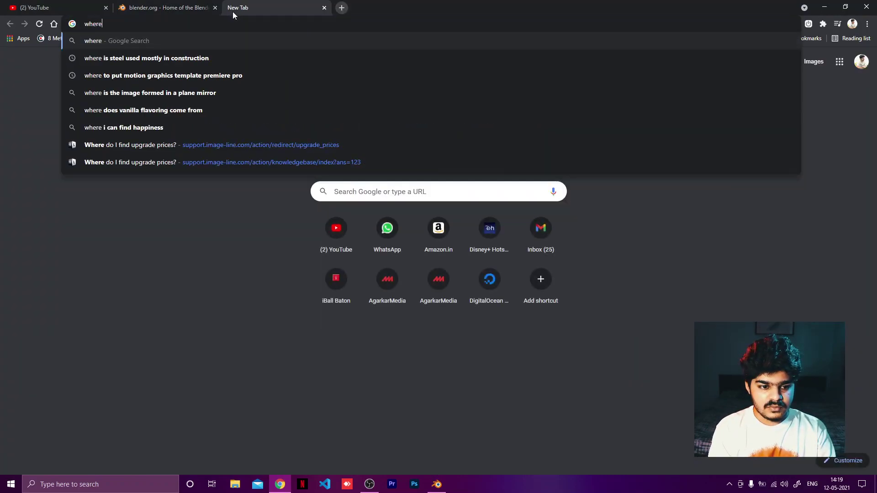
text( to find no)
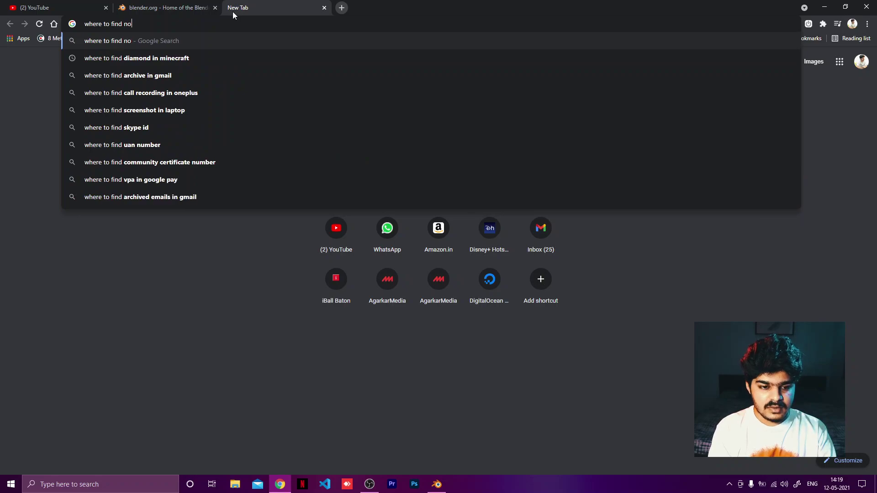
text(n of virv)
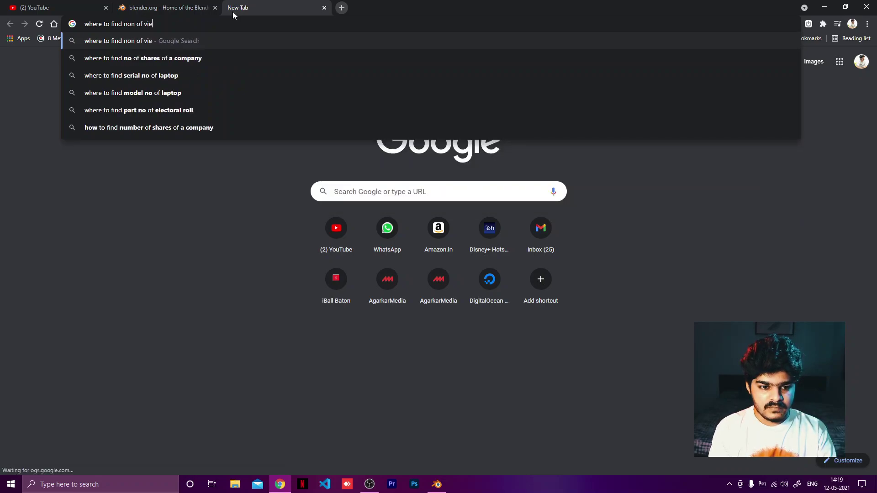
key(BackSpace)
text(tic)
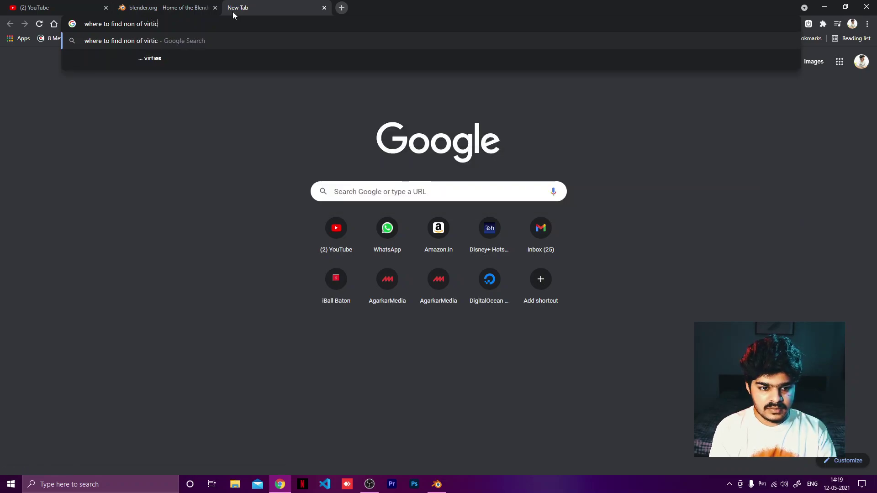
text(es in blender)
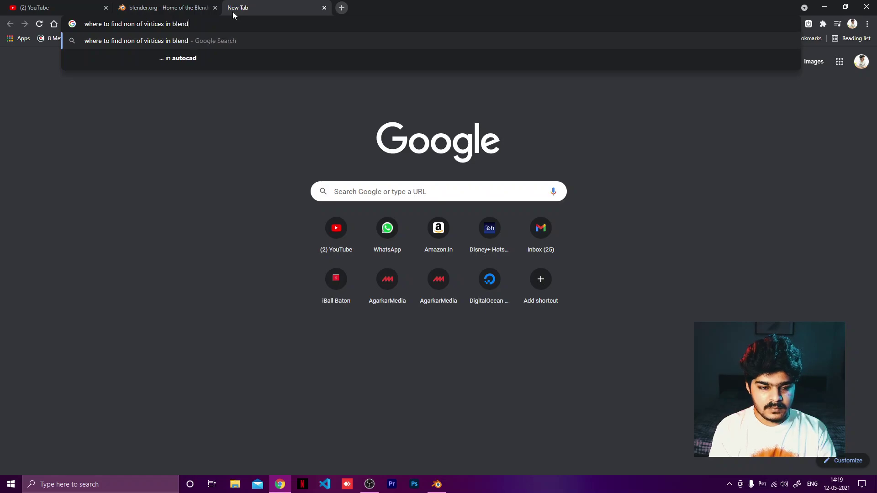
key(Return)
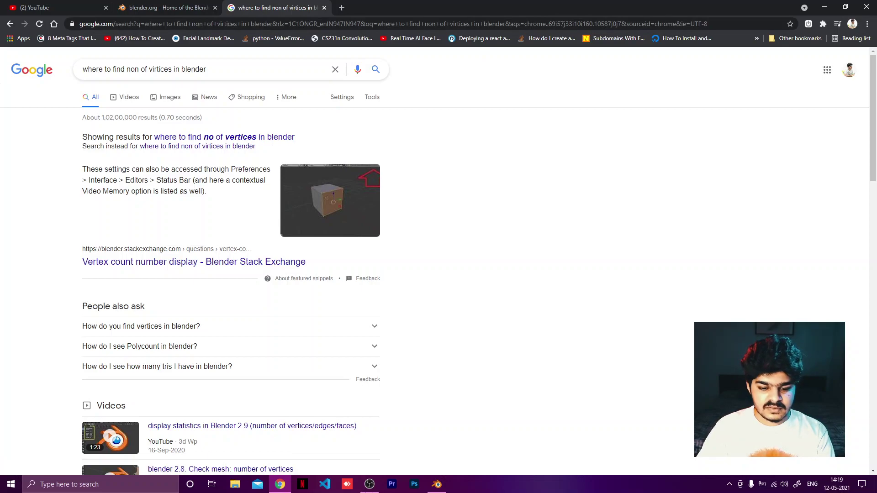
Switch back to Blender, open the Preferences and enable Developer Extras in the Interface settings
click(437, 485)
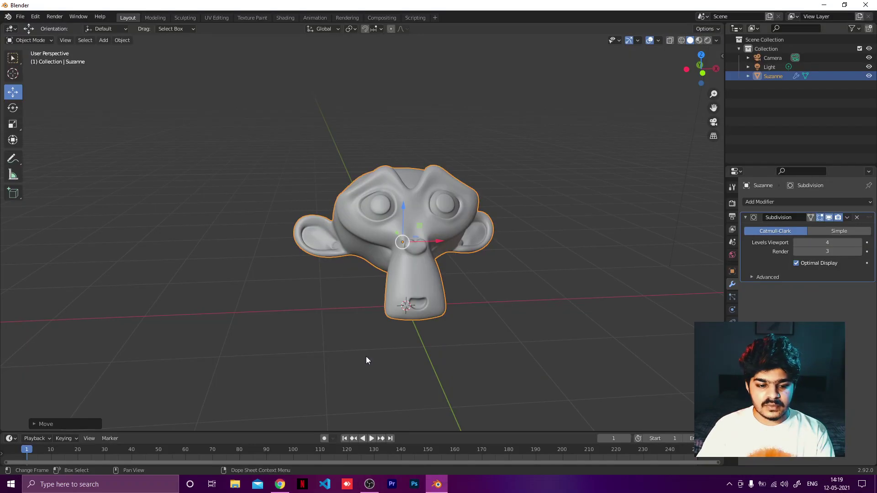
click(16, 17)
mouse_move(35, 16)
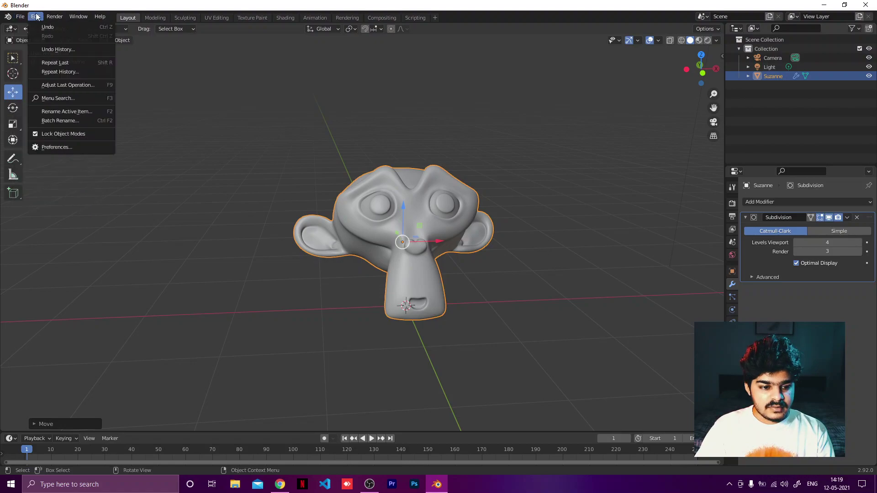
click(76, 147)
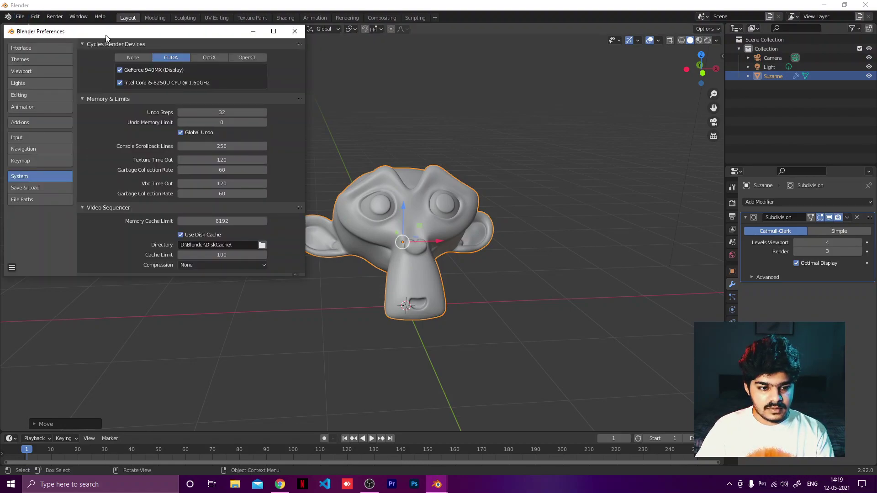
drag(107, 37, 383, 53)
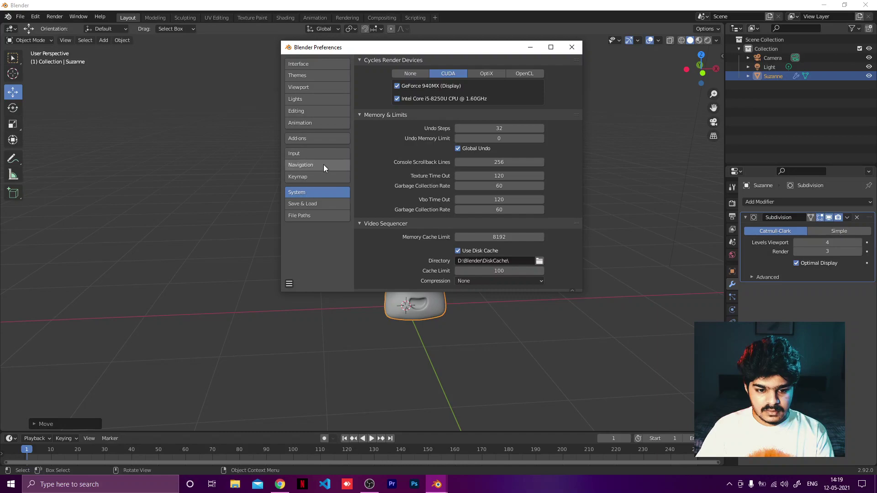
click(319, 87)
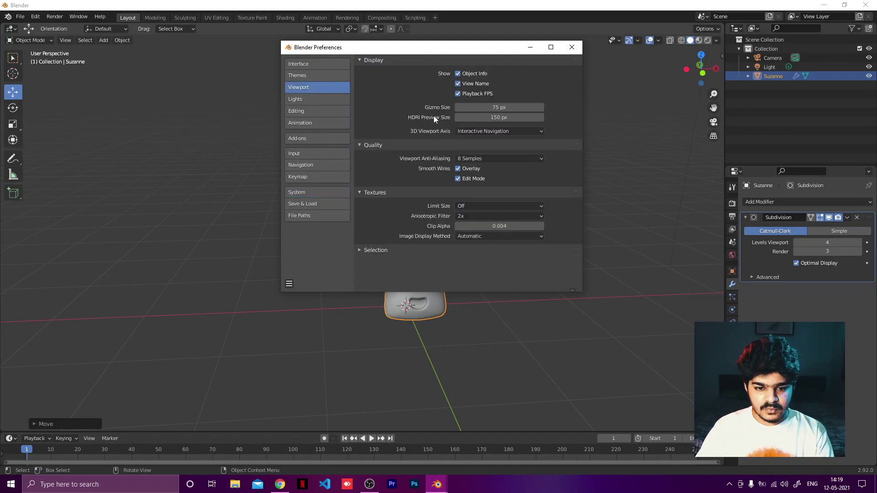
click(323, 68)
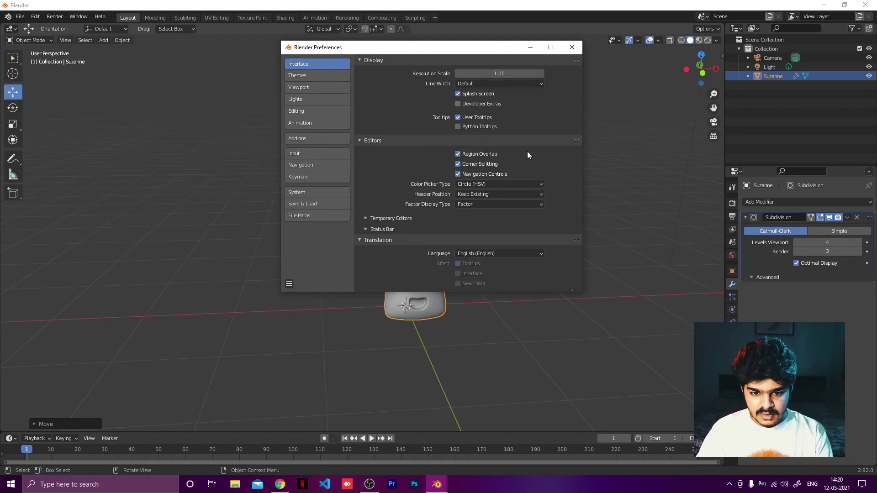
click(494, 109)
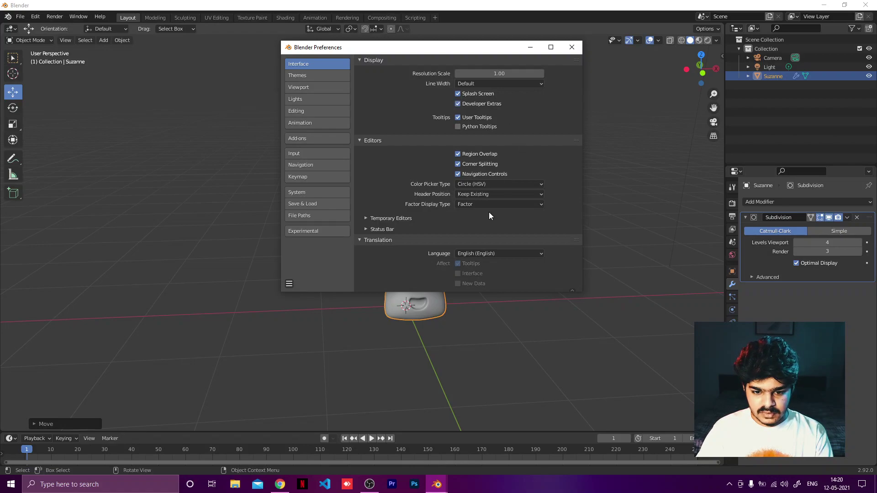
scroll(406, 261, down, 2)
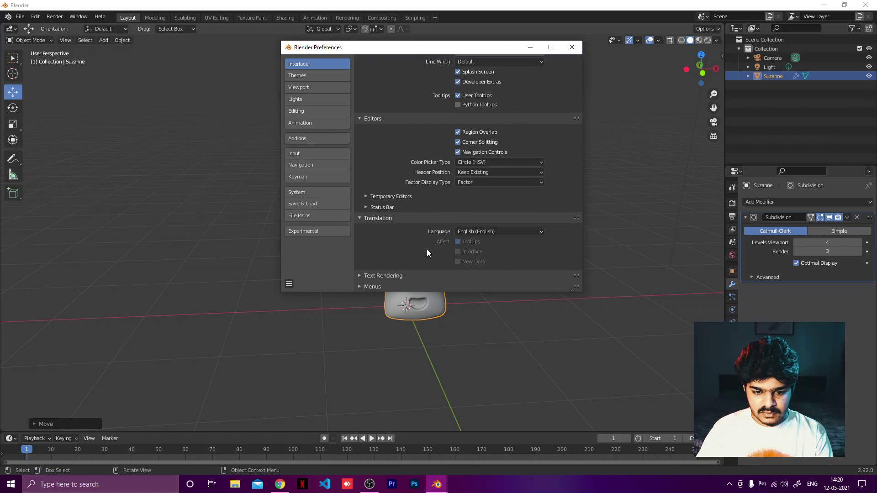
Recheck the search result in Chrome, enable Scene Statistics, System Memory and Video Memory for Blender's Status Bar, and close the Preferences
key(alt+Tab)
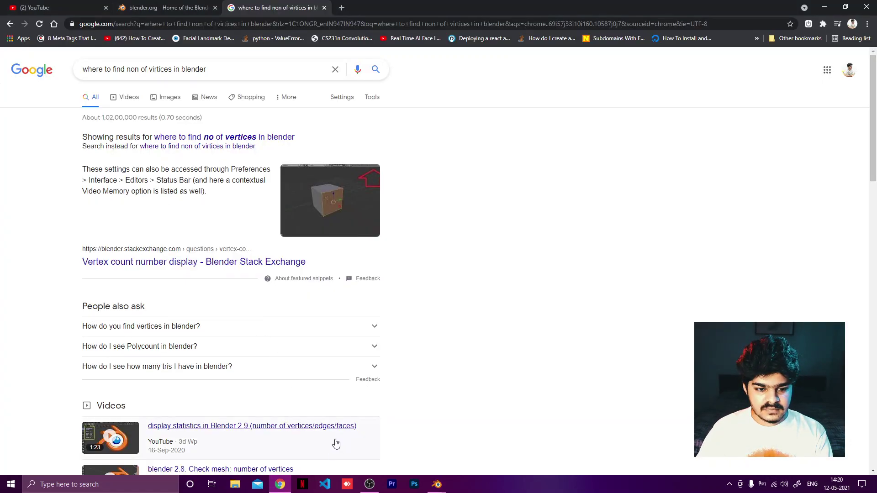
click(436, 485)
click(478, 447)
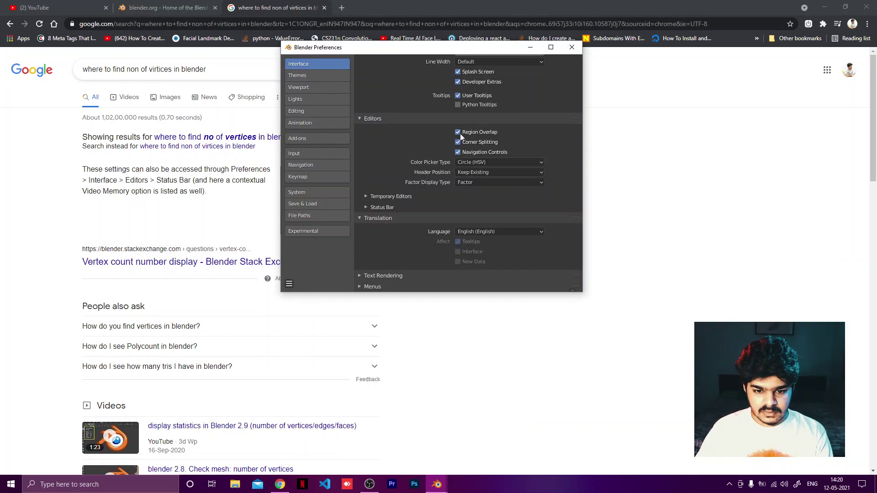
click(367, 208)
scroll(411, 197, down, 1)
click(455, 204)
click(459, 214)
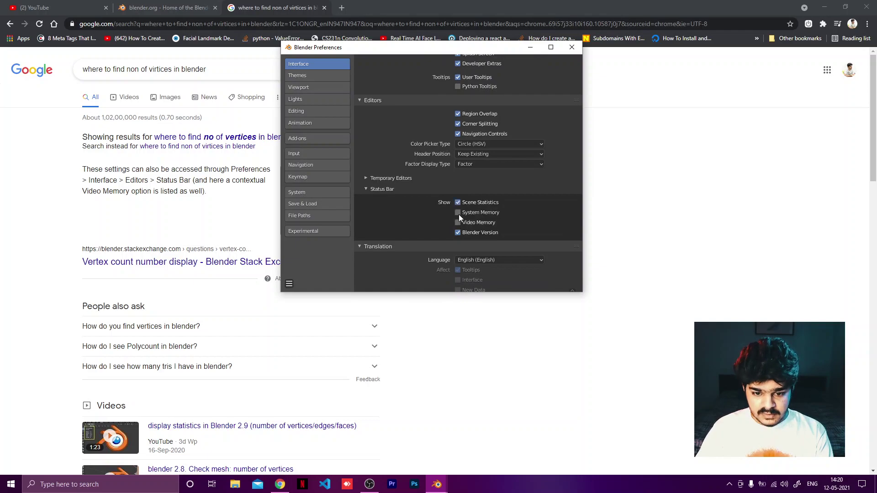
click(459, 223)
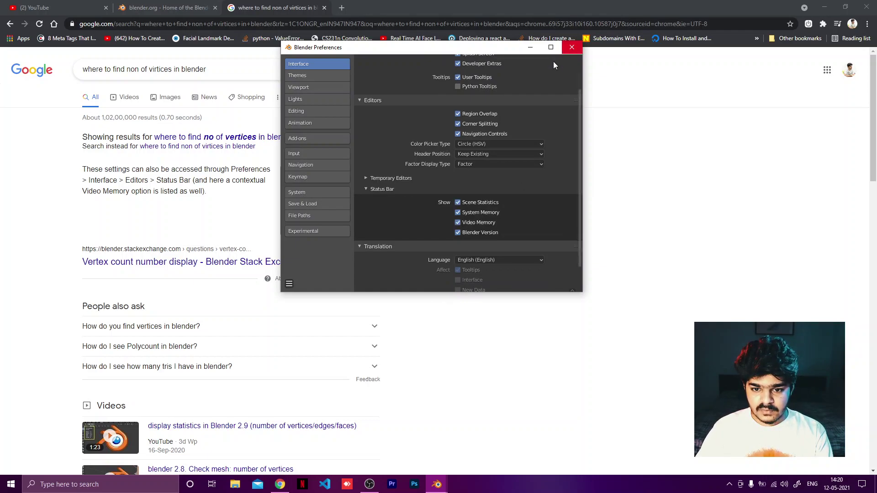
click(572, 48)
key(alt+Tab)
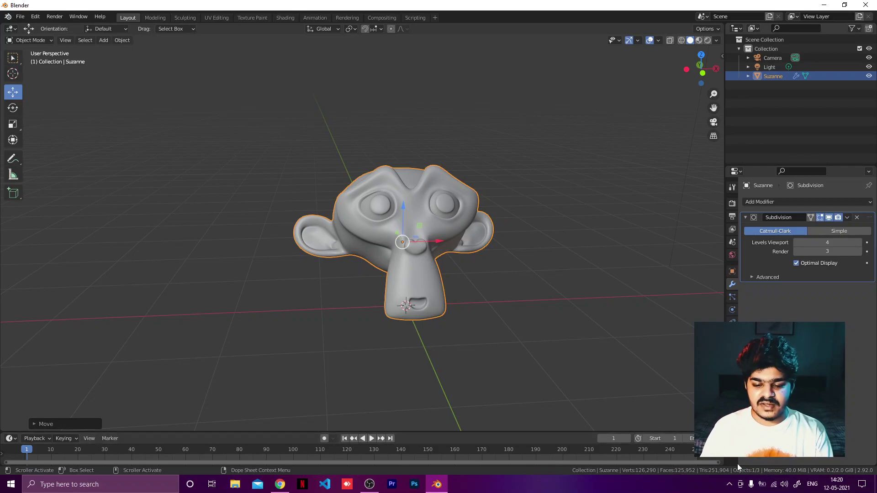
Add a cube mesh and move it beside the monkey head, clear of its ear
middle_drag(453, 207, 486, 240)
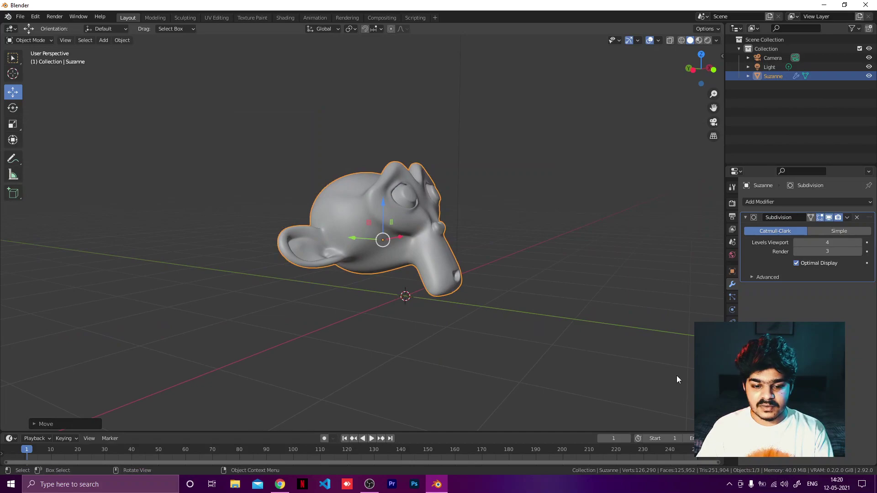
click(386, 209)
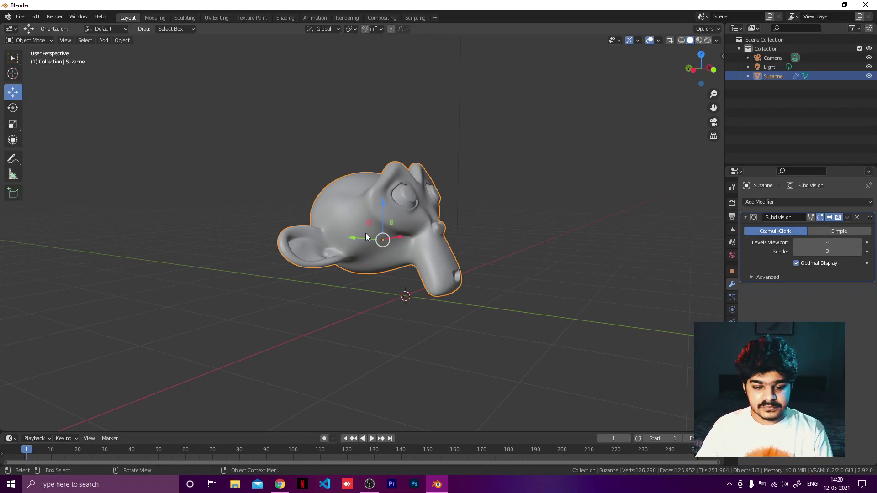
middle_drag(563, 128, 447, 200)
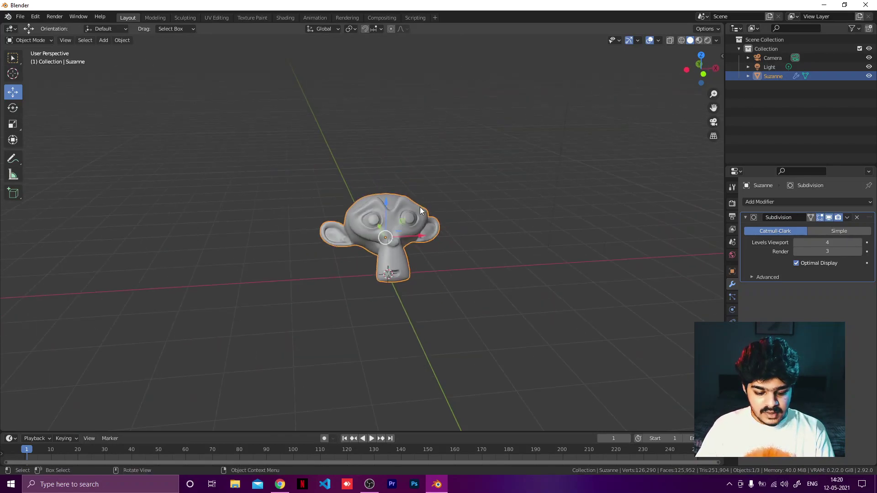
key(shift+a)
mouse_move(406, 214)
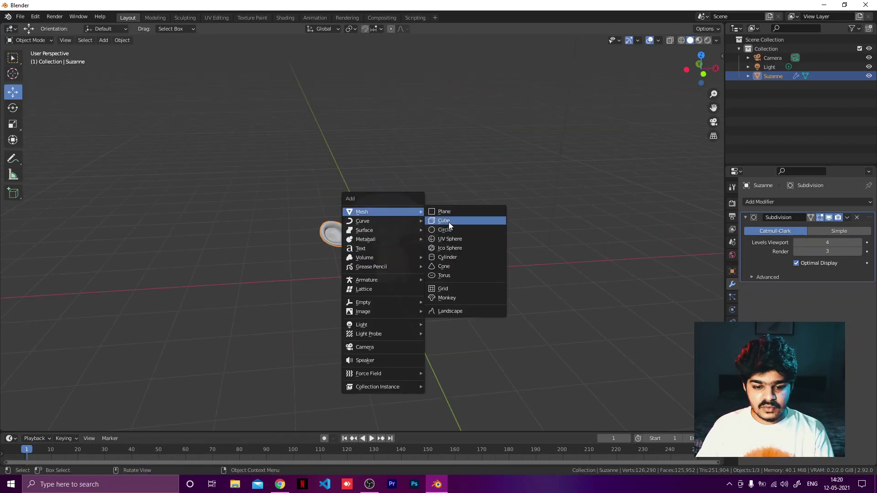
click(449, 222)
key(g)
click(248, 202)
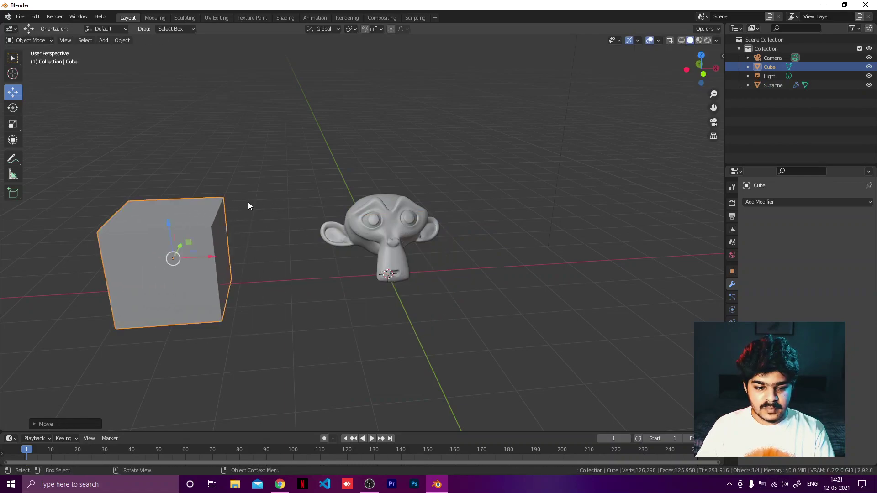
Open the Sculpting workspace and remesh the cube with a voxel size of 0.1 m
click(194, 20)
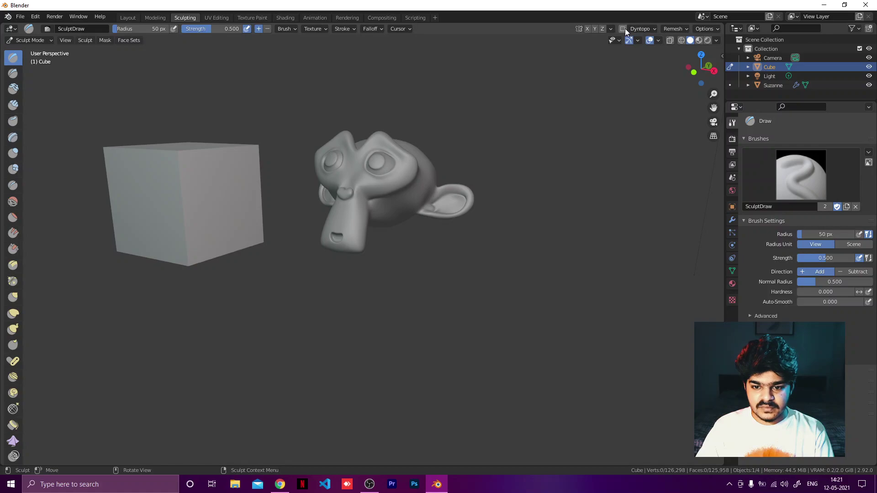
click(673, 29)
click(673, 30)
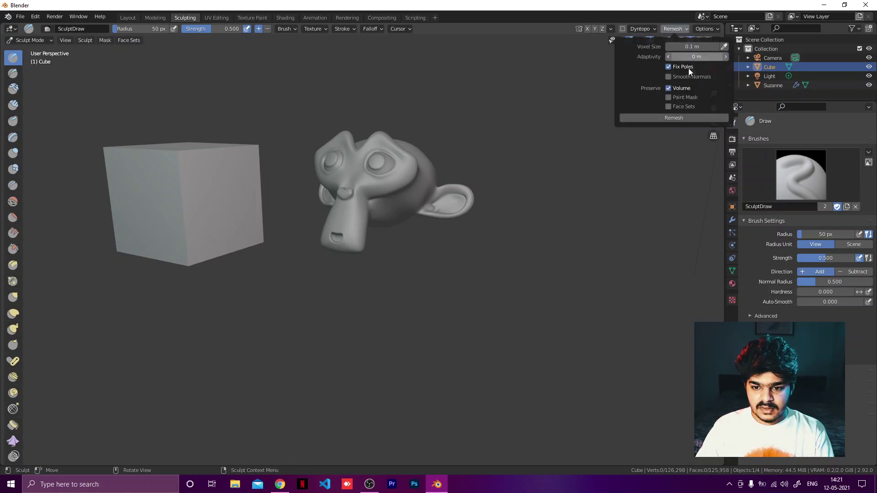
click(668, 118)
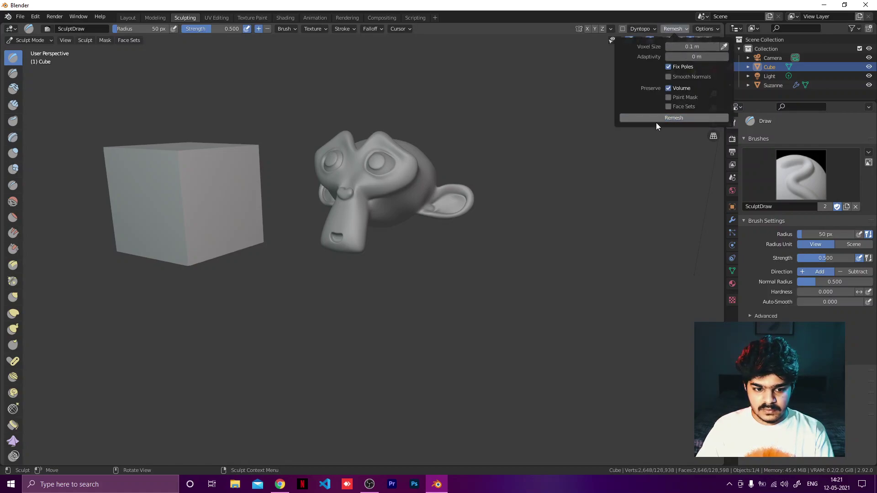
Sculpt raised Draw brush strokes across several faces of the cube, and return to the Layout workspace
mouse_move(162, 155)
mouse_down()
mouse_move(189, 177)
mouse_move(194, 194)
mouse_up()
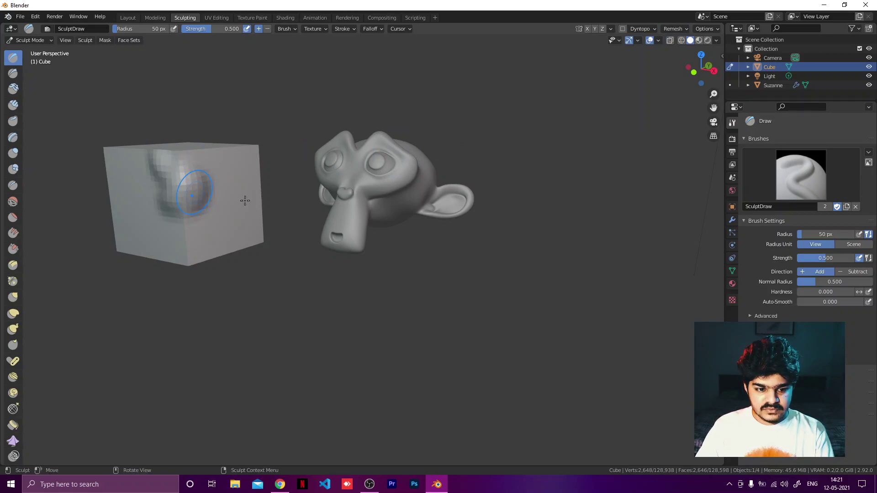
middle_drag(244, 201, 269, 269)
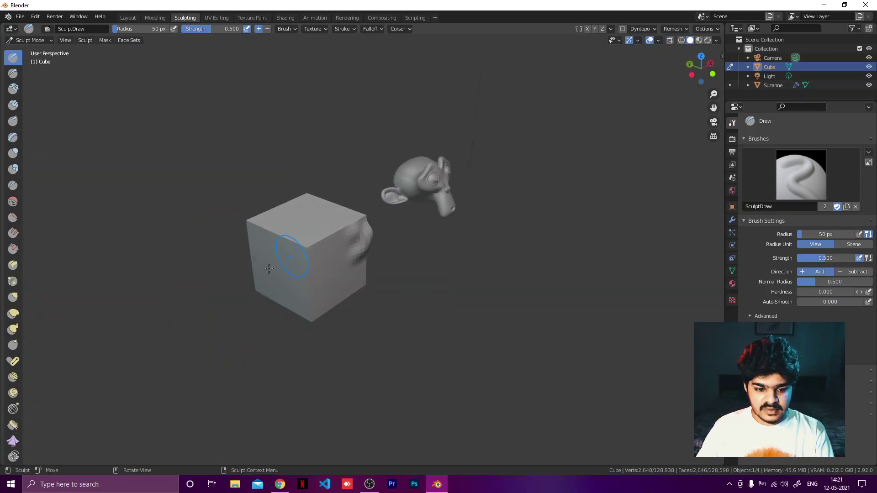
mouse_move(269, 269)
mouse_down()
mouse_move(321, 279)
mouse_move(318, 263)
mouse_move(293, 231)
mouse_up()
middle_drag(294, 231, 493, 217)
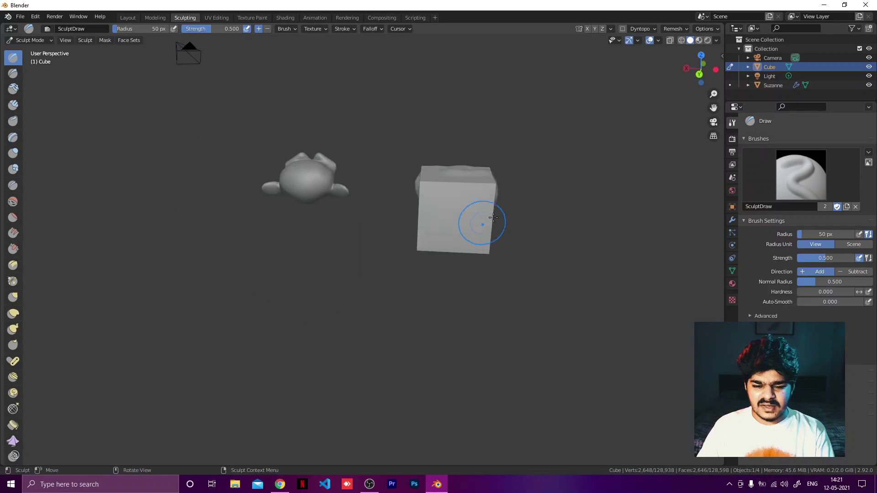
mouse_move(493, 218)
mouse_down()
mouse_move(457, 220)
mouse_move(422, 196)
mouse_up()
middle_drag(423, 197, 322, 202)
mouse_move(323, 202)
mouse_down()
mouse_move(312, 262)
mouse_move(330, 258)
mouse_move(283, 236)
mouse_move(309, 213)
mouse_move(311, 187)
mouse_up()
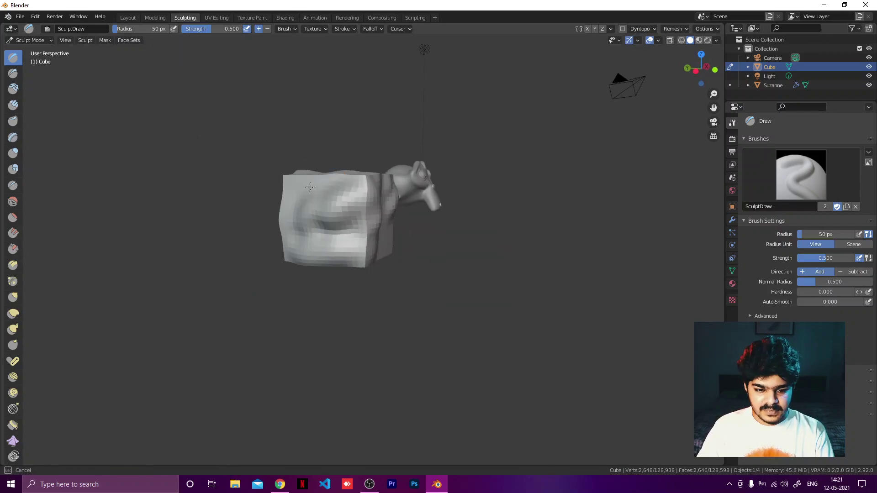
click(128, 18)
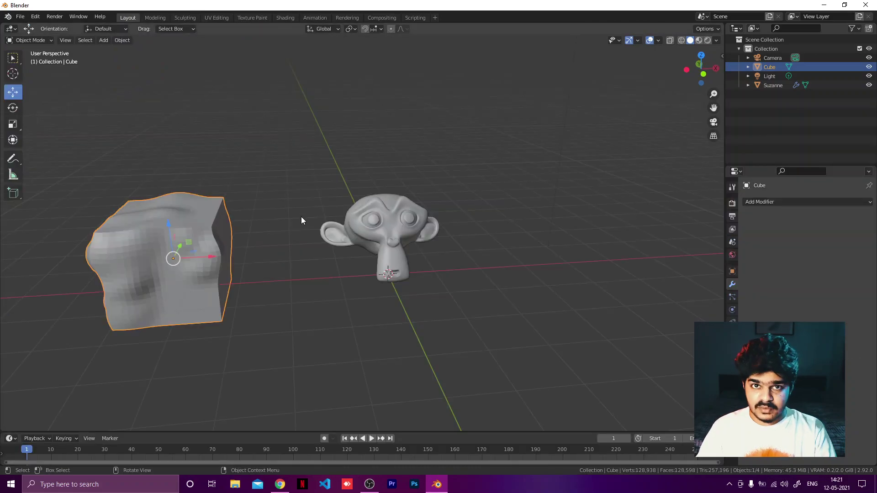
shift+middle_drag(352, 265, 363, 181)
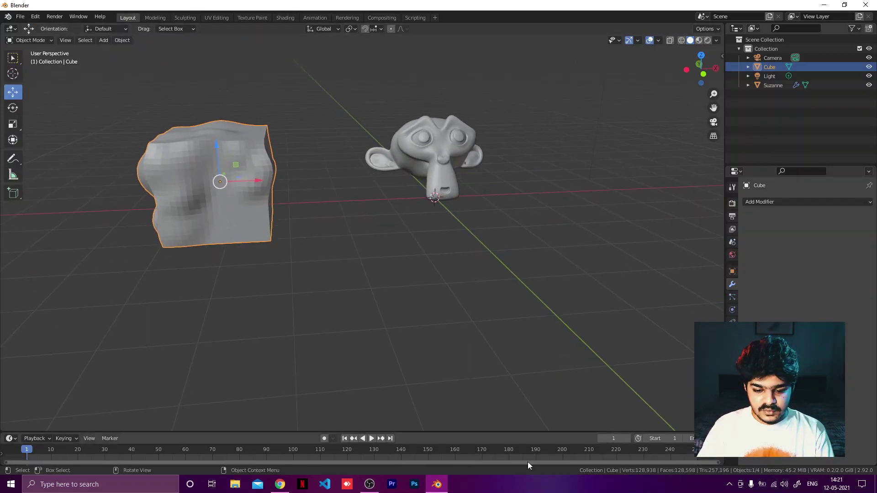
key(alt+a)
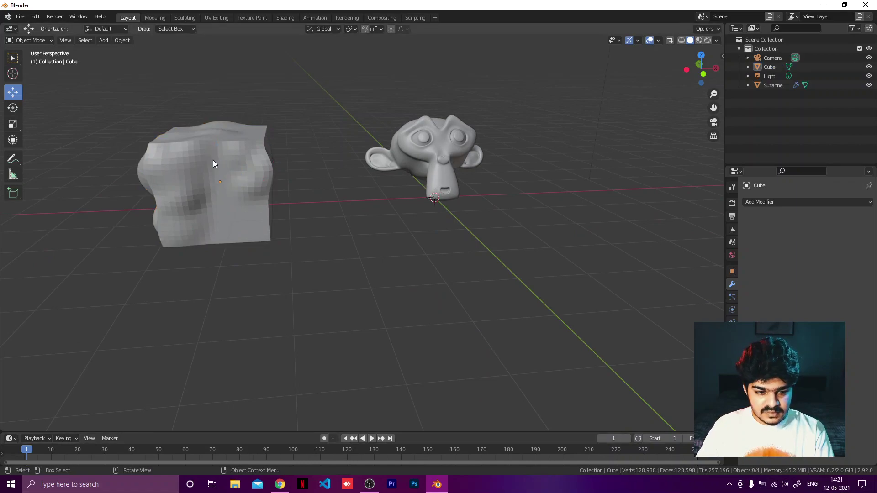
click(145, 213)
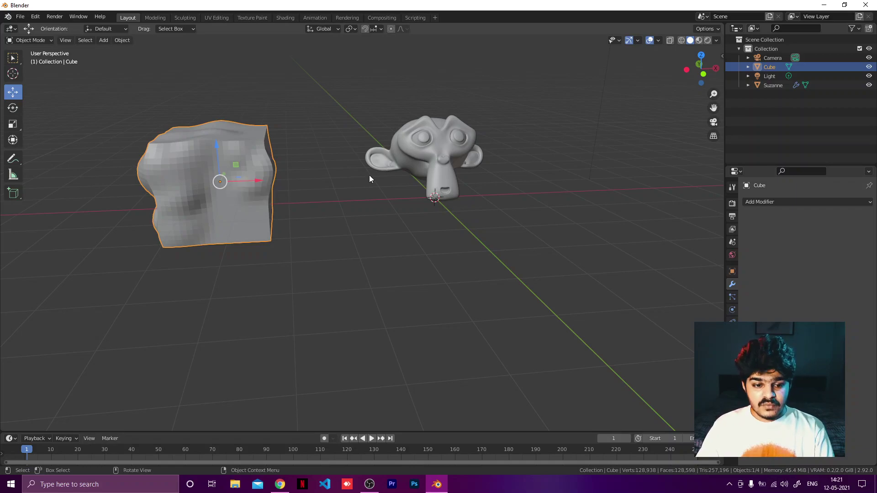
middle_drag(414, 156, 380, 159)
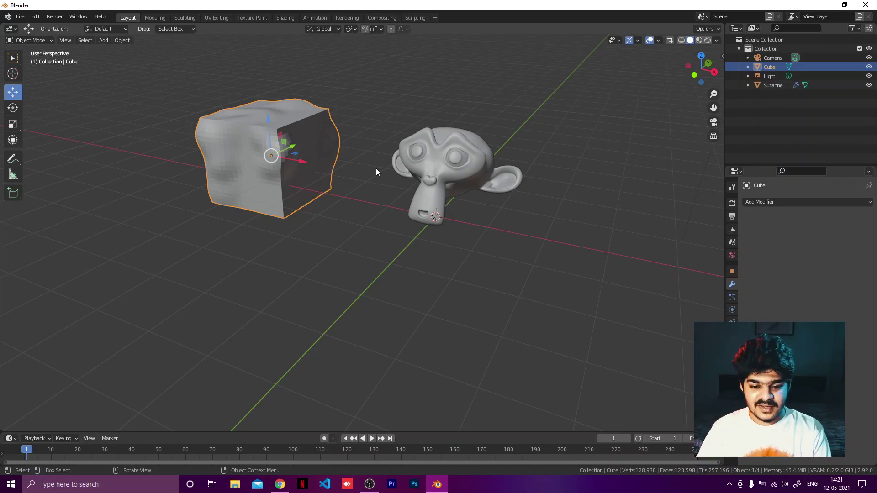
Add a Decimate modifier to the monkey head and collapse the settings of its Subdivision modifier
click(413, 155)
middle_drag(528, 150, 457, 176)
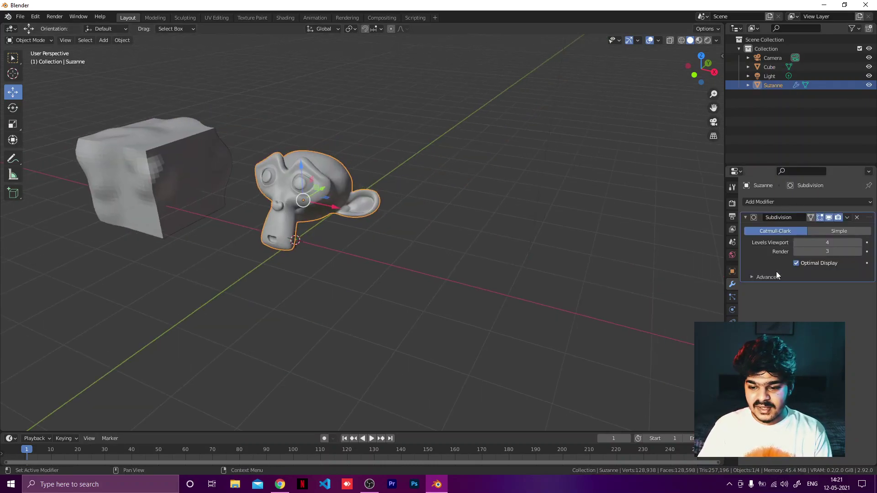
click(764, 201)
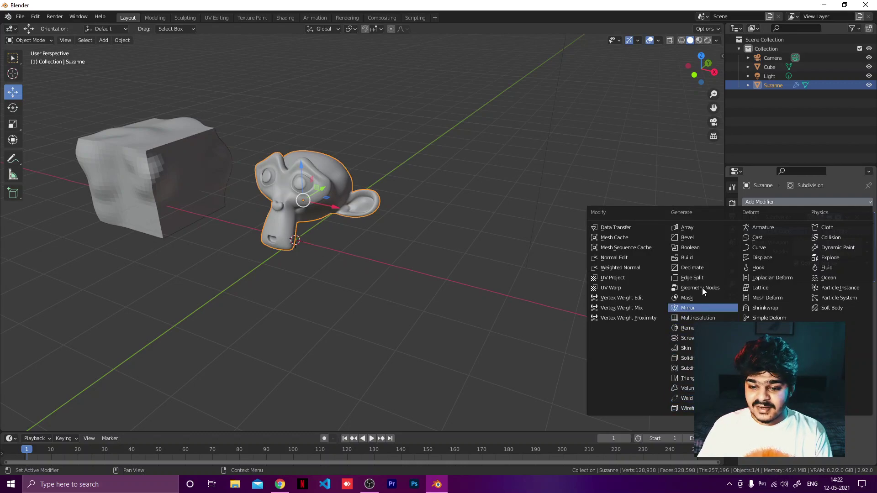
click(690, 268)
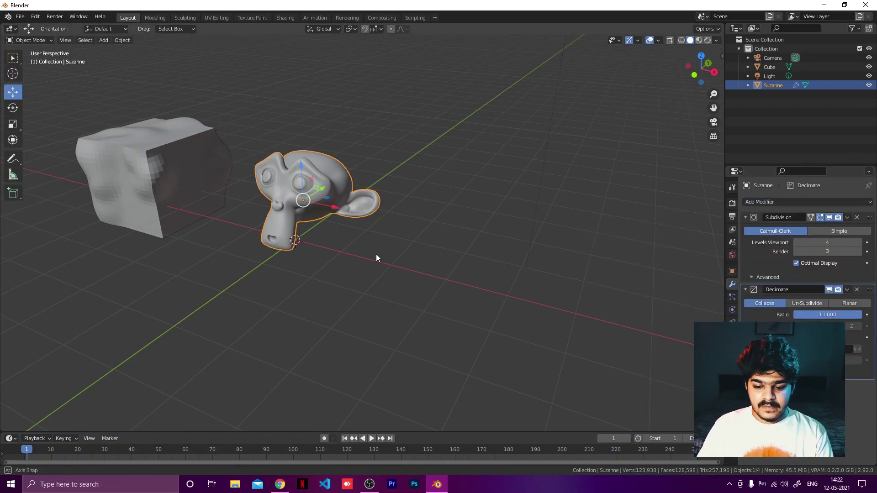
middle_drag(376, 254, 430, 248)
scroll(403, 228, up, 2)
scroll(429, 248, up, 1)
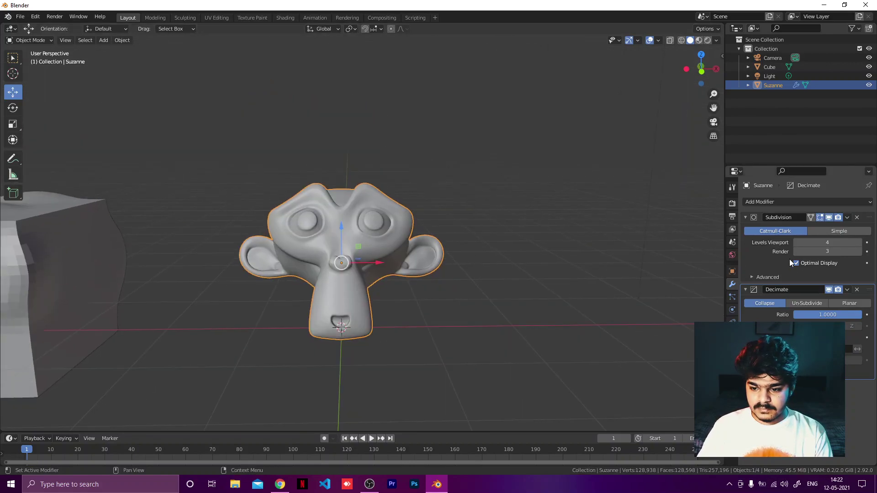
click(746, 217)
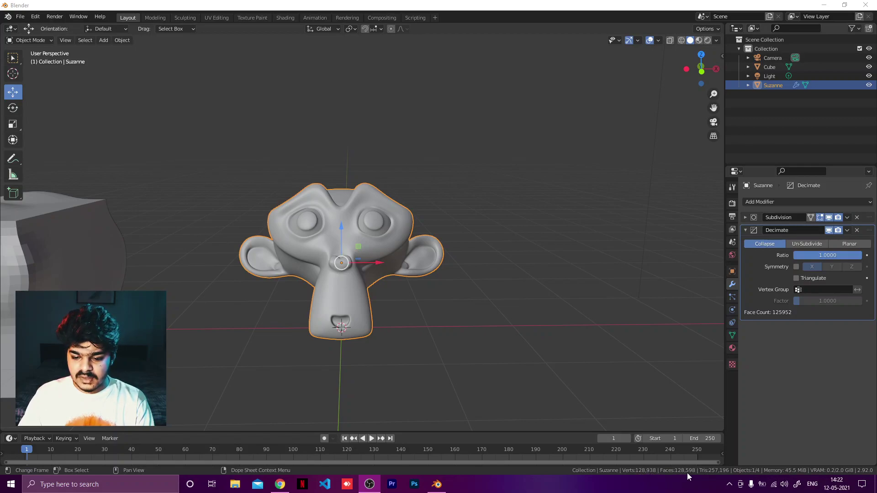
Try lowering the Decimate ratio gradually from full detail all the way down to 0
click(841, 255)
drag(842, 256, 823, 255)
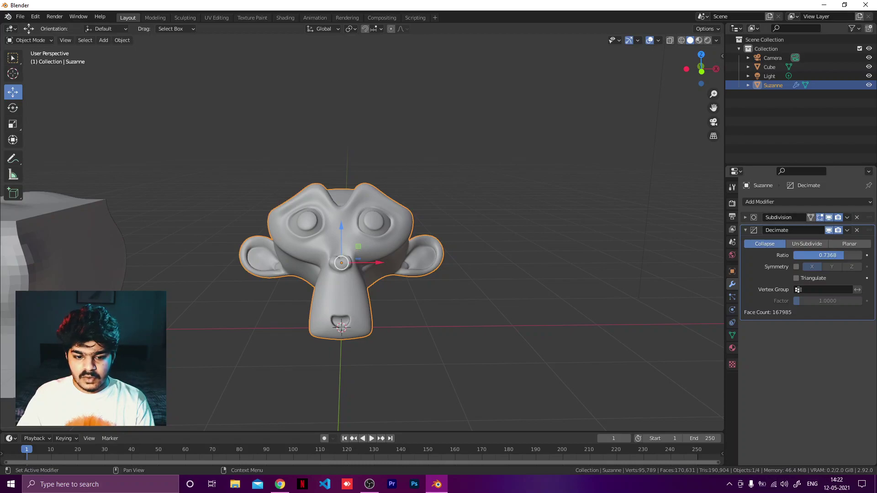
drag(822, 255, 793, 255)
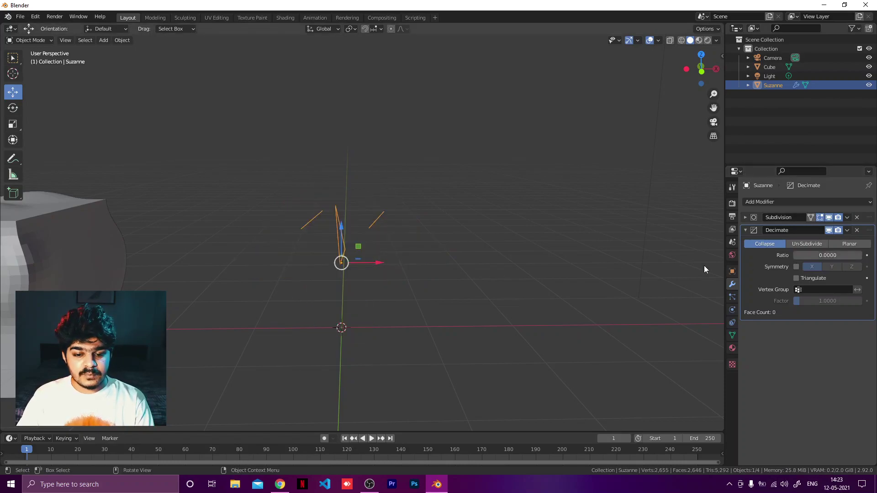
Set the monkey head's Decimate ratio to 0.1
click(816, 257)
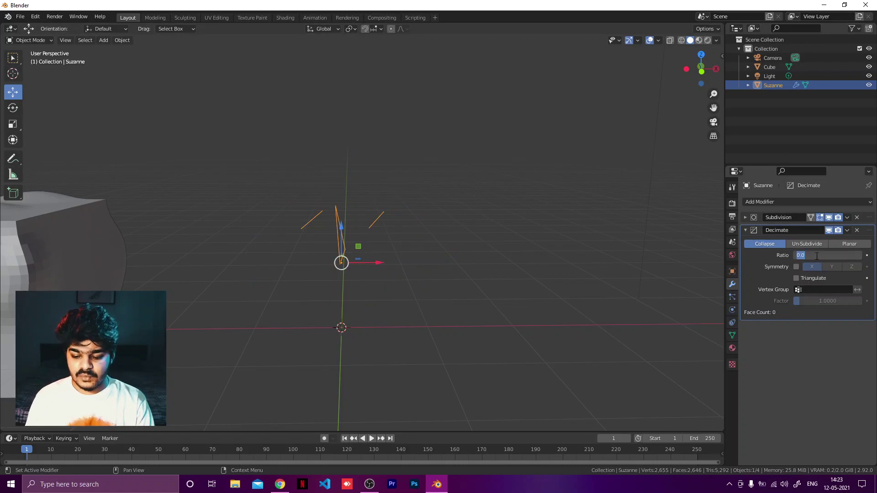
text(0.1)
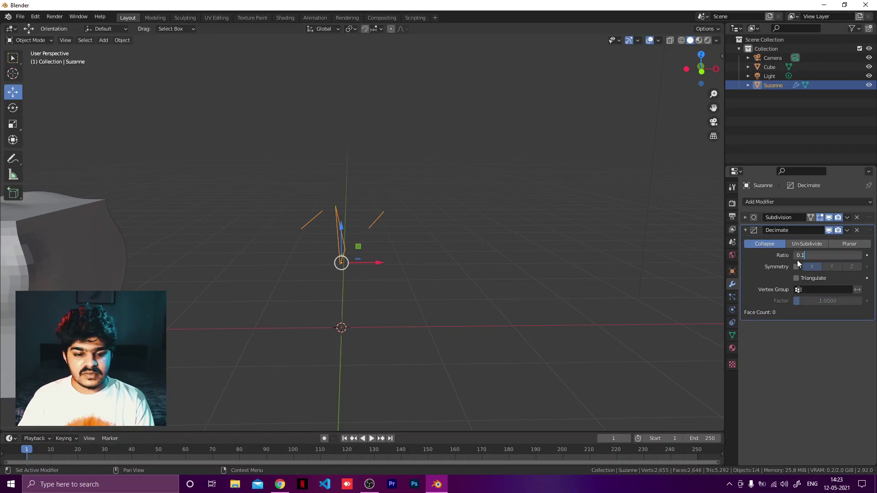
key(Return)
middle_drag(450, 265, 437, 261)
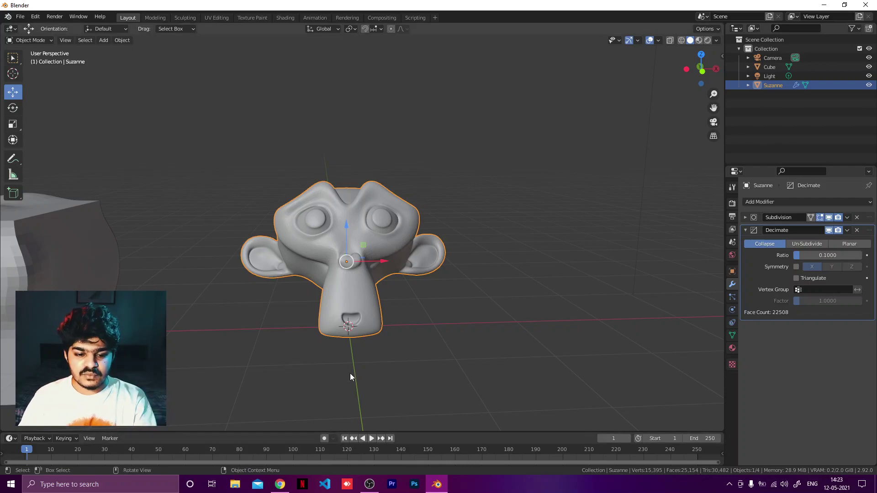
Examine the decimated surface of the monkey head around the eyes and brow, both close up and from a distance
middle_drag(456, 283, 342, 248)
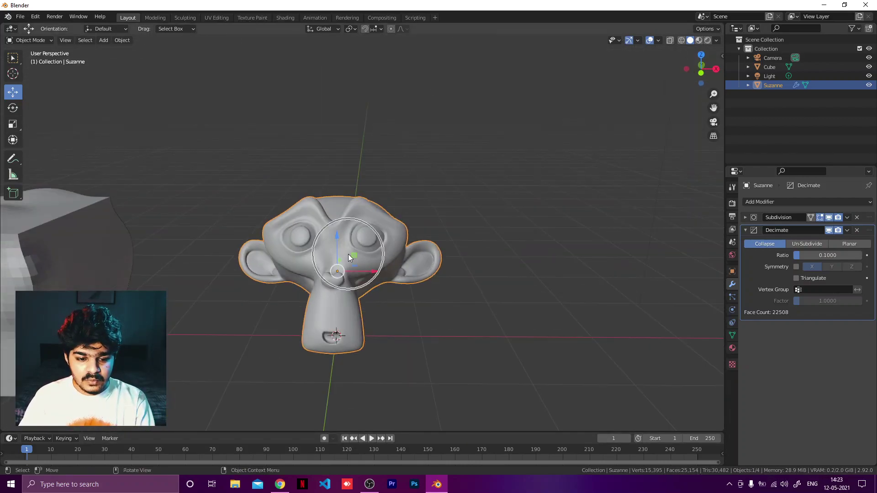
scroll(346, 256, up, 2)
scroll(346, 256, up, 10)
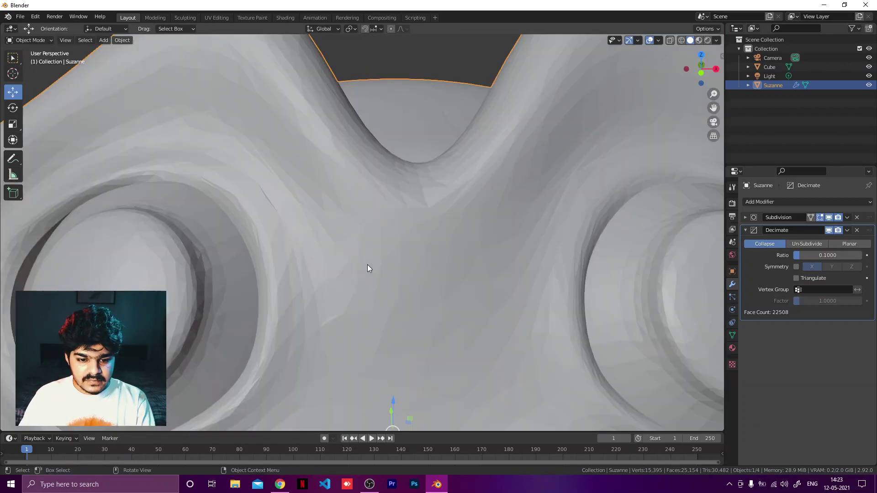
scroll(372, 263, down, 4)
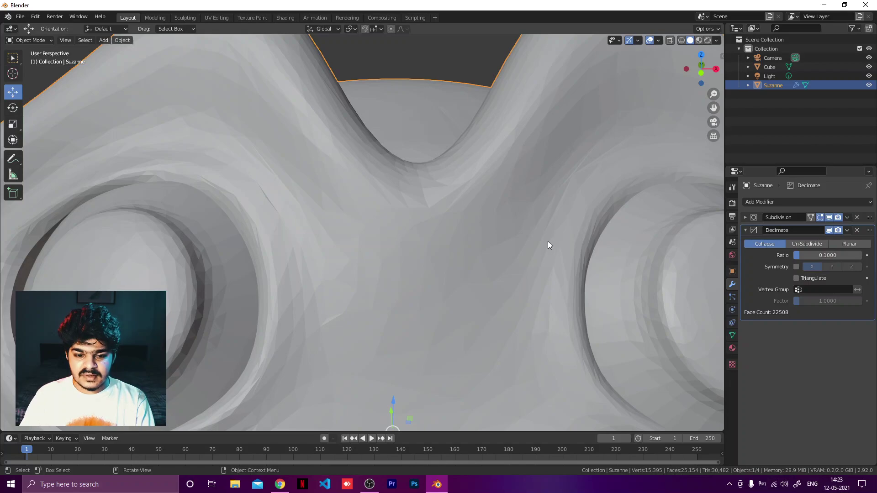
scroll(530, 243, down, 5)
scroll(494, 247, up, 6)
scroll(535, 212, down, 4)
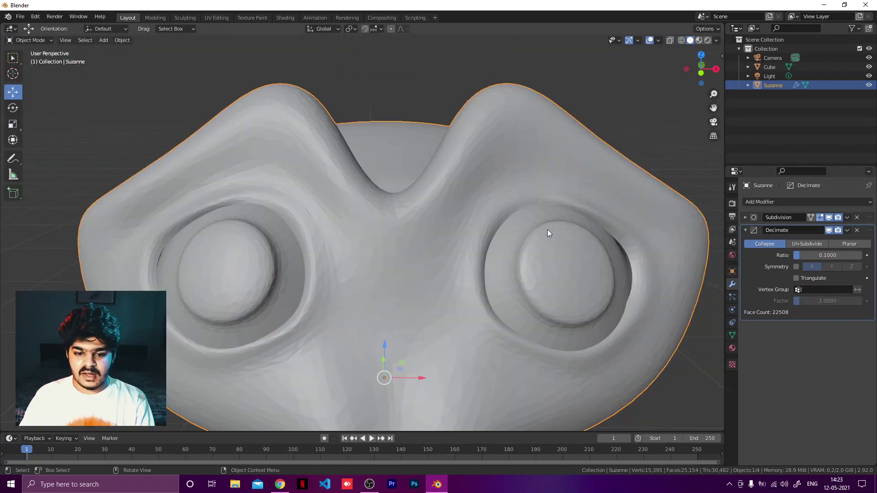
scroll(470, 238, down, 5)
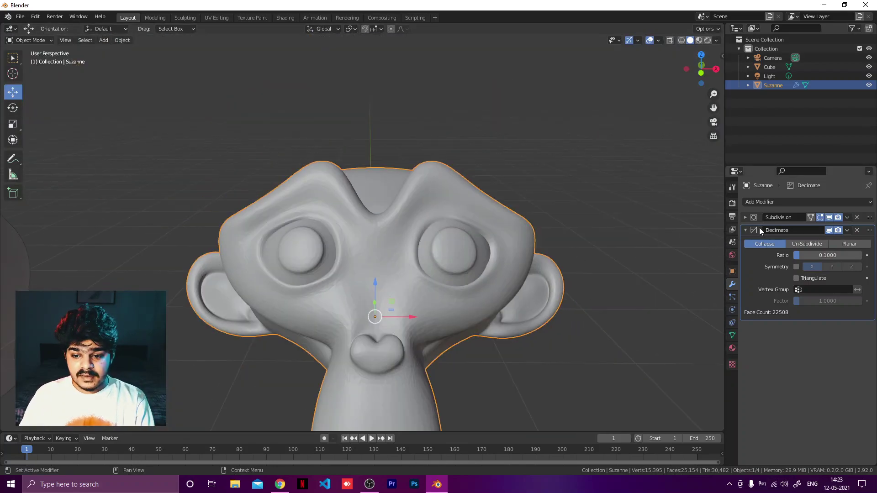
Expand the Subdivision settings and turn off viewport display of both the Subdivision and Decimate modifiers on the monkey head
click(745, 217)
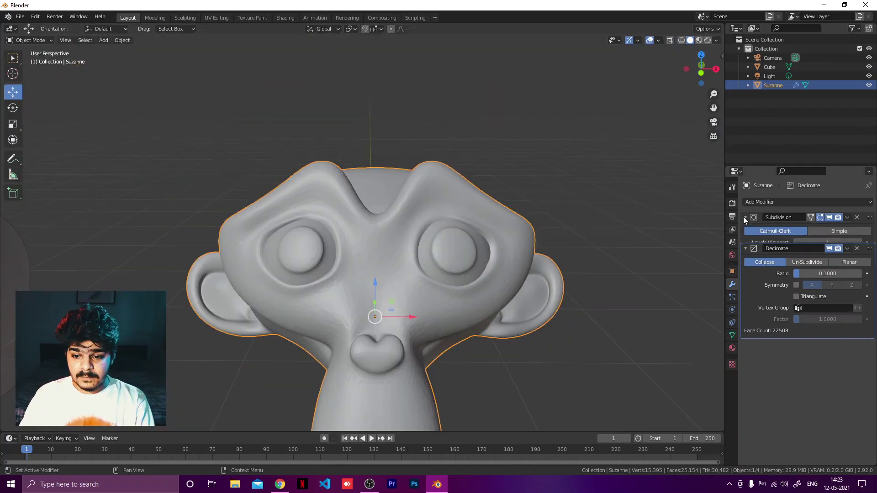
click(829, 218)
click(829, 289)
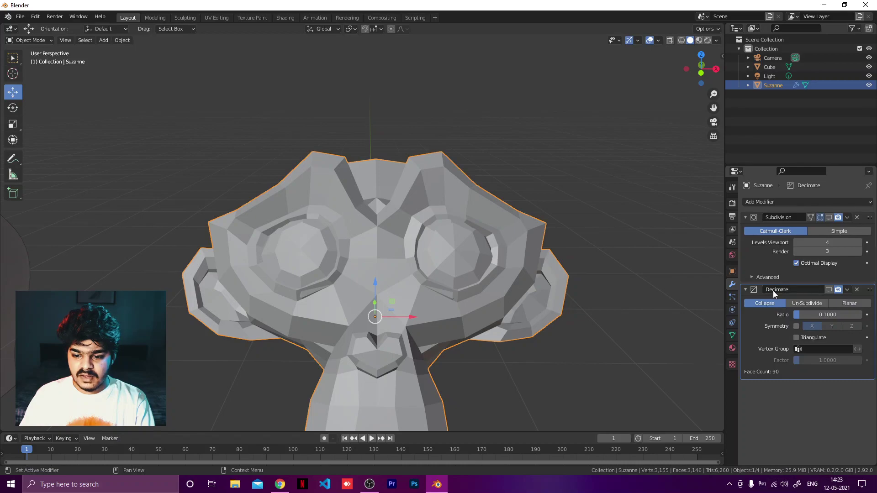
scroll(384, 231, down, 2)
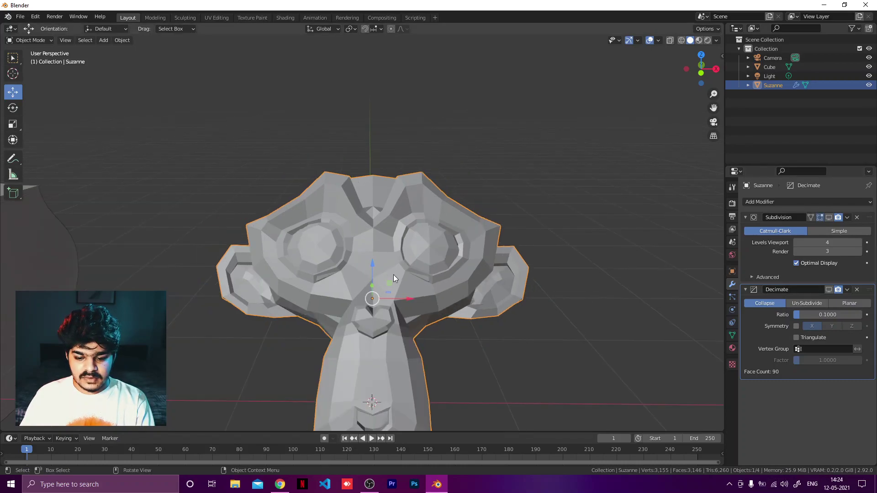
scroll(393, 275, down, 1)
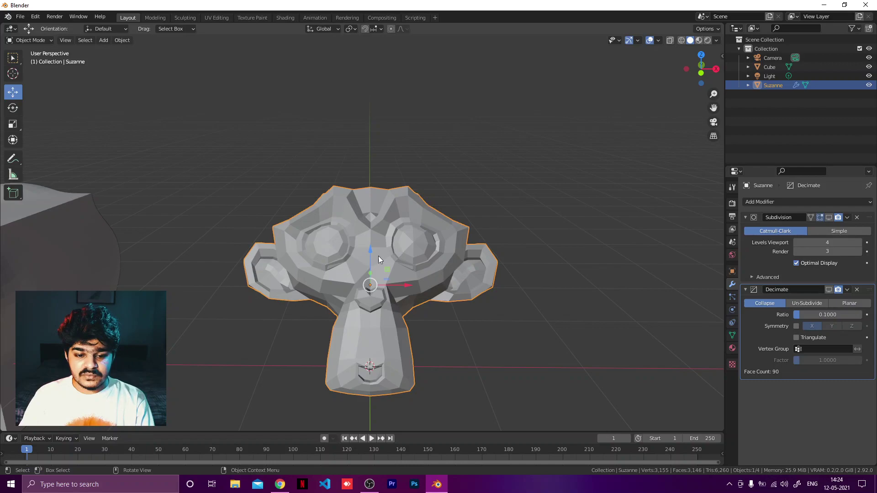
Restore viewport display of the Subdivision modifier, compare with Decimate toggled, and leave both modifiers displayed
click(829, 218)
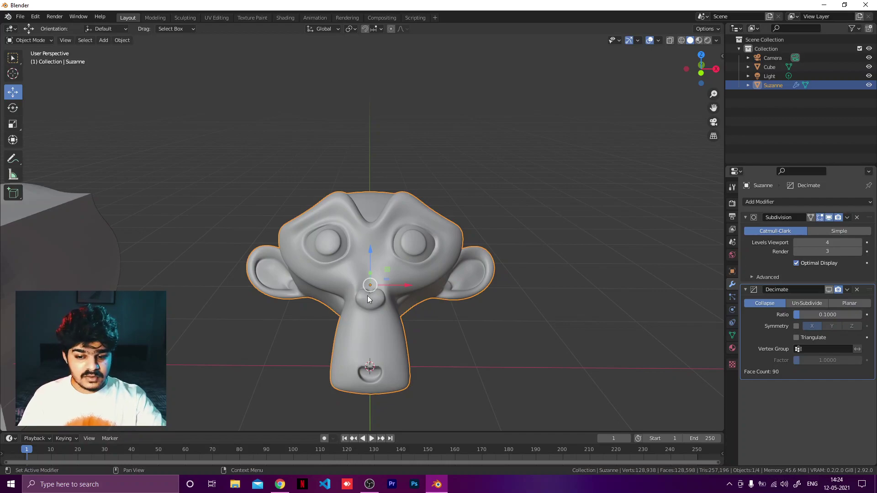
click(829, 290)
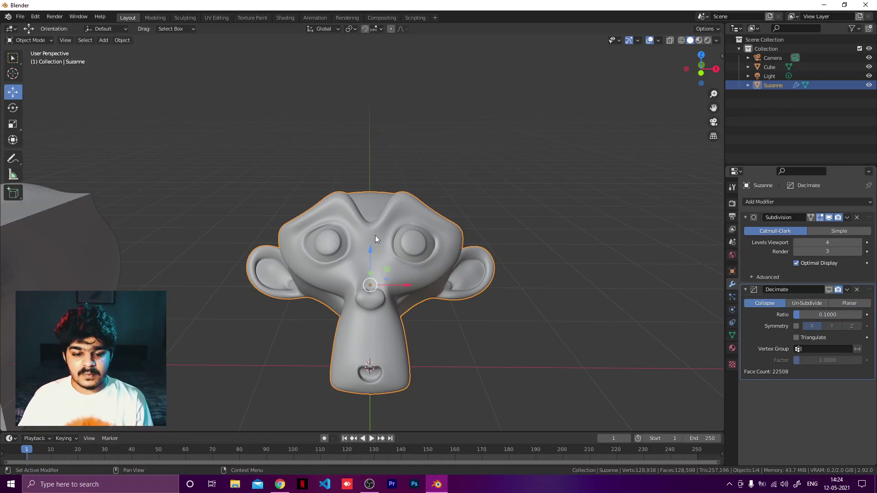
key(ctrl+z)
Apply Shade Smooth to the monkey head and keep it selected
right_click(397, 206)
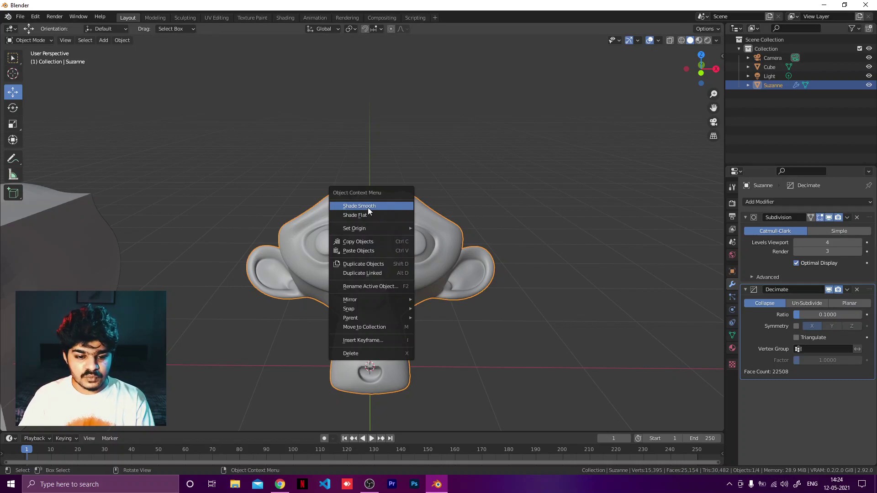
click(385, 203)
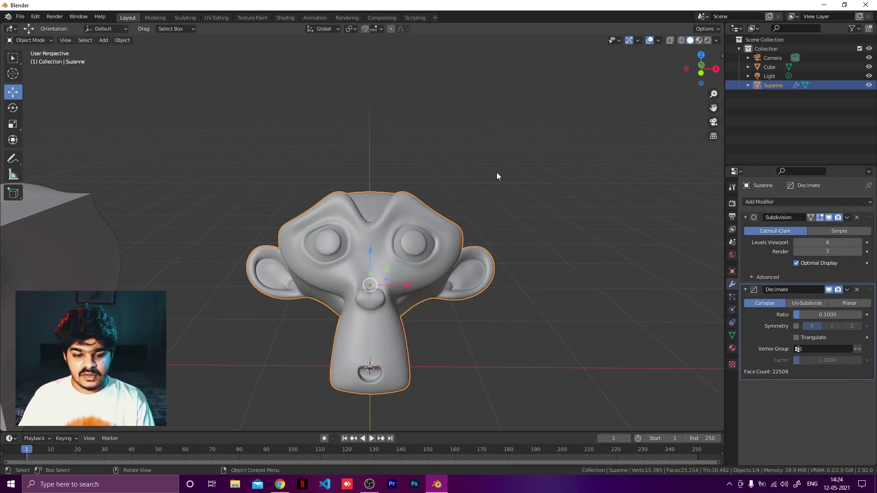
click(484, 210)
click(458, 244)
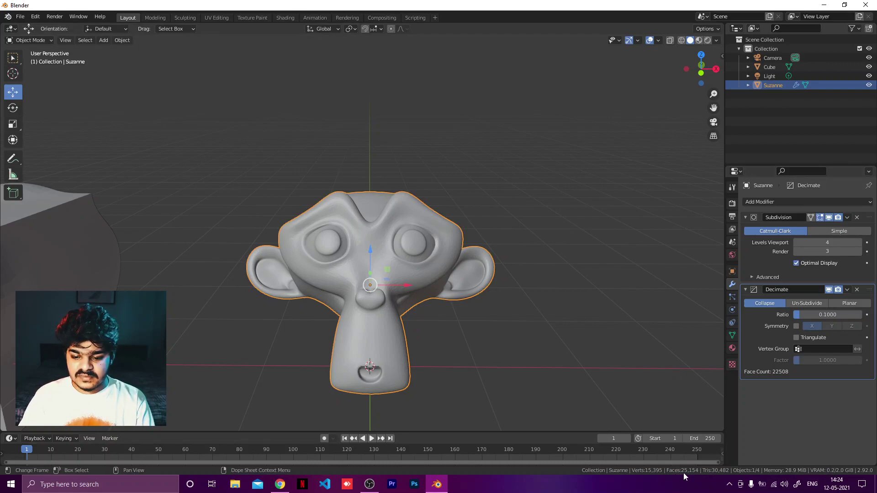
Set the Decimate ratio to 0.05 and view the monkey head from another angle
click(804, 314)
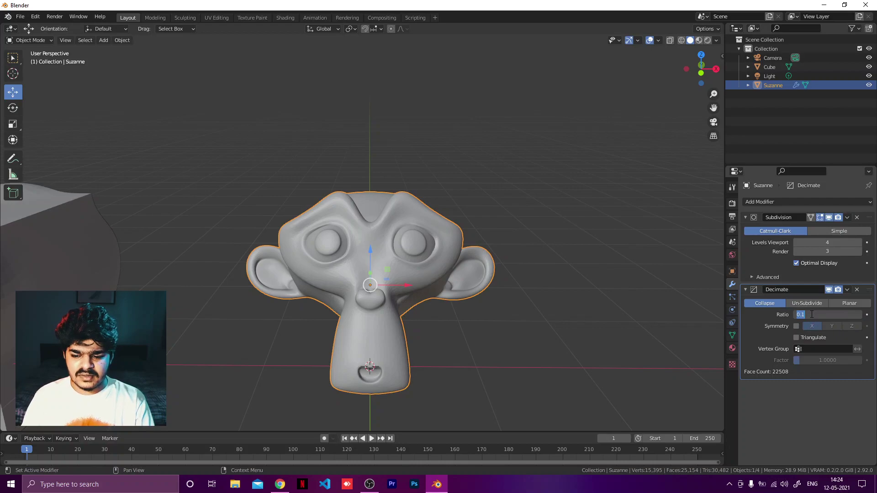
text(0.05)
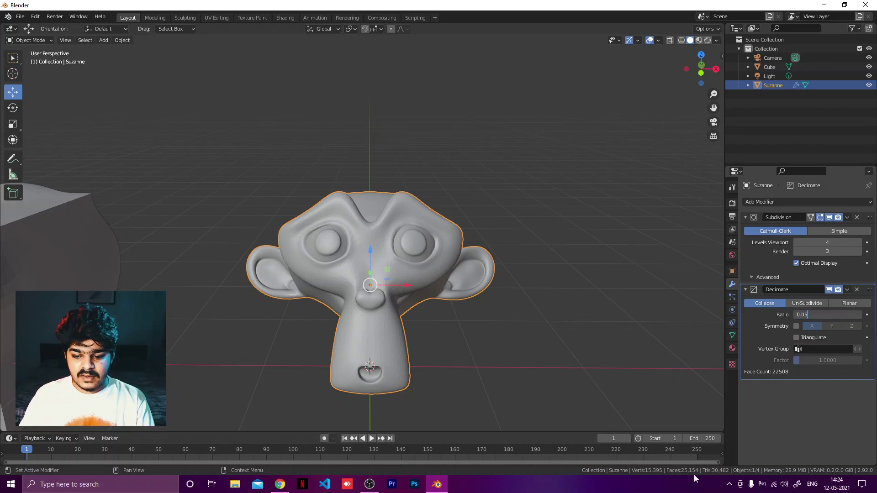
key(Return)
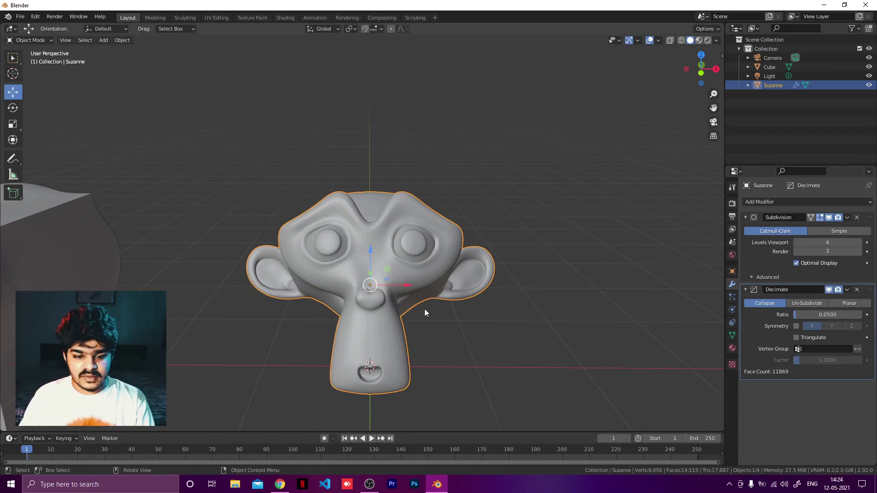
middle_drag(424, 310, 346, 249)
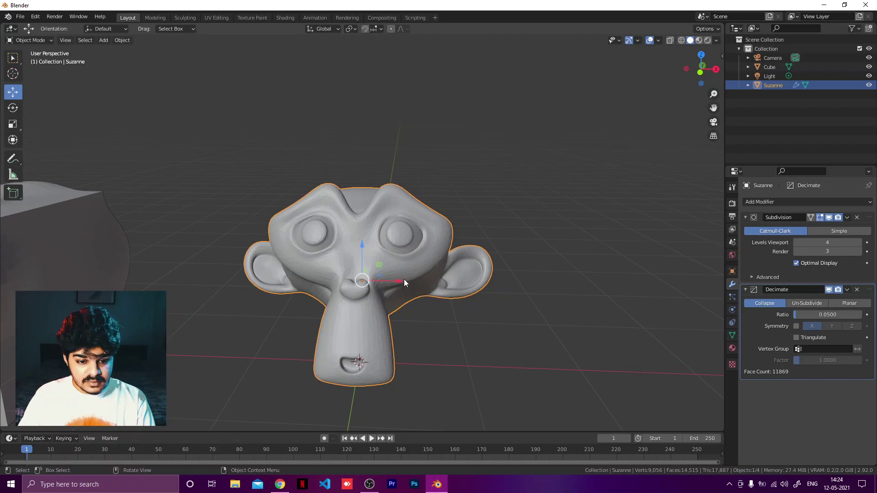
Reduce the Decimate ratio on the monkey head to 0.02
click(825, 315)
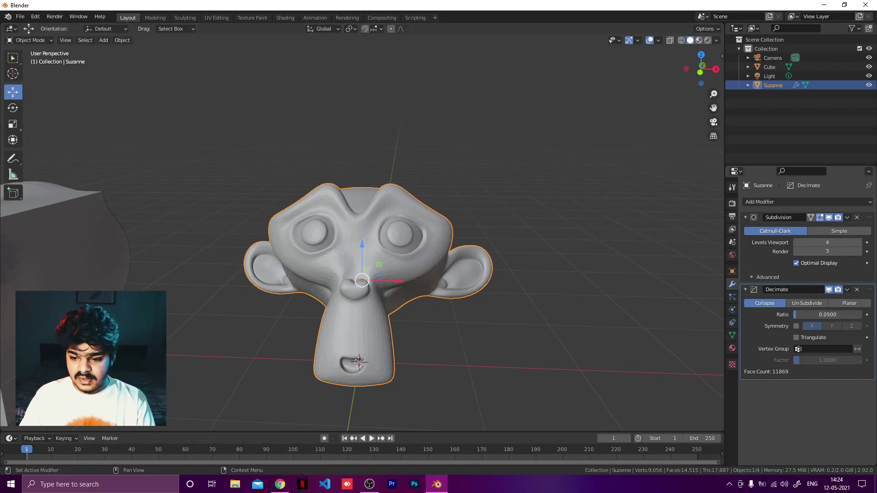
text(0.0)
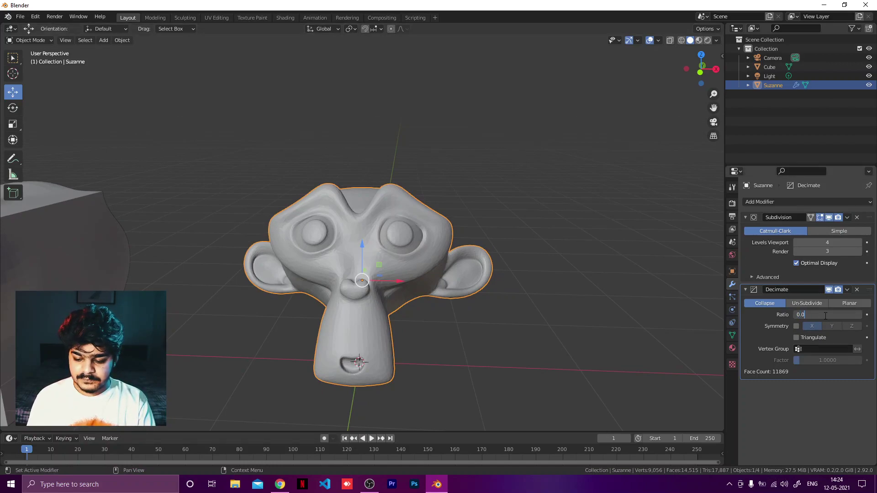
text(2)
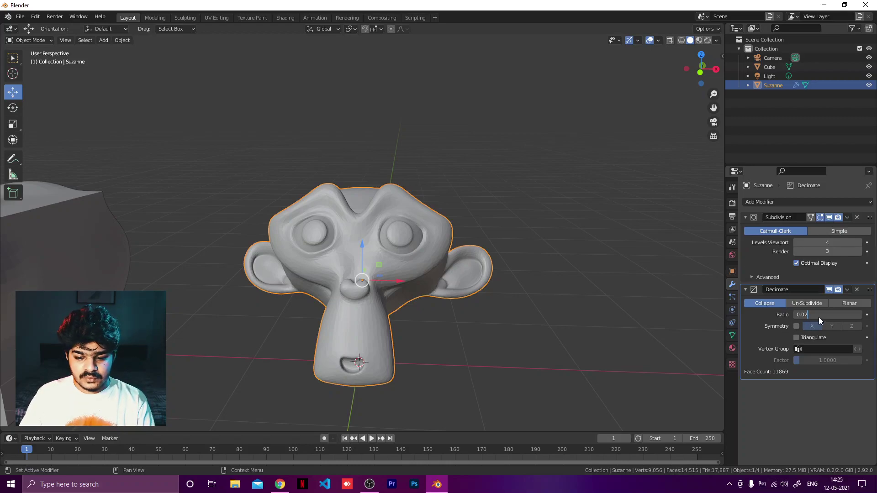
key(Return)
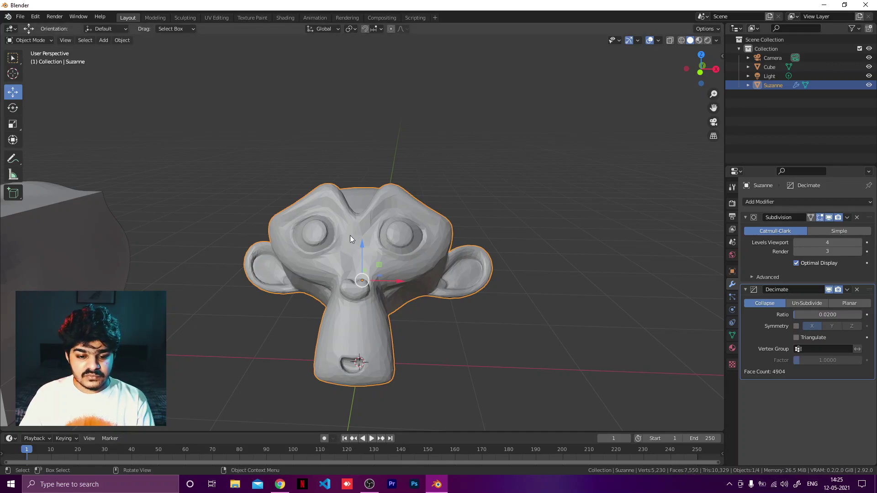
Apply Shade Smooth to the monkey head and deselect it
mouse_move(350, 236)
middle_down()
mouse_move(347, 243)
mouse_move(356, 225)
mouse_move(342, 243)
middle_up()
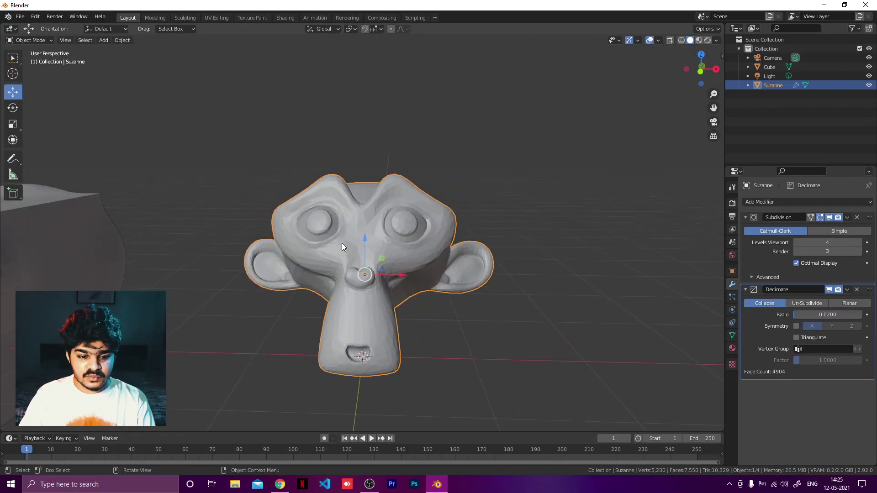
right_click(343, 243)
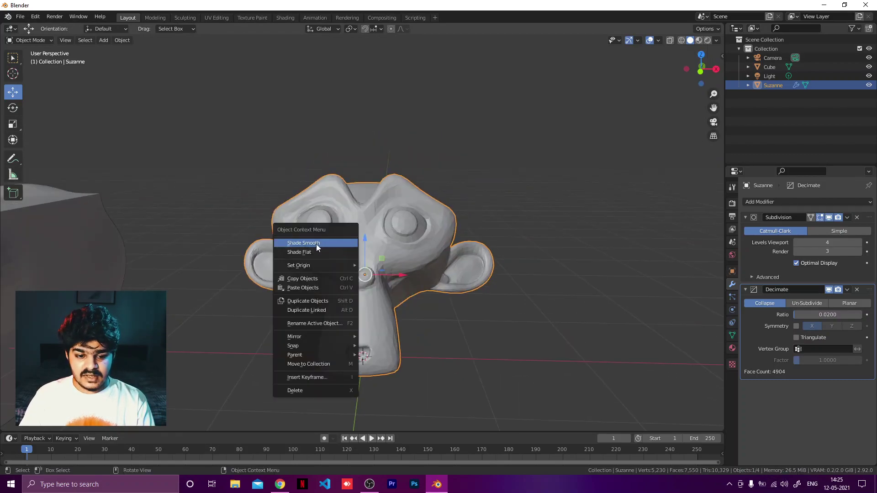
key(Return)
click(546, 218)
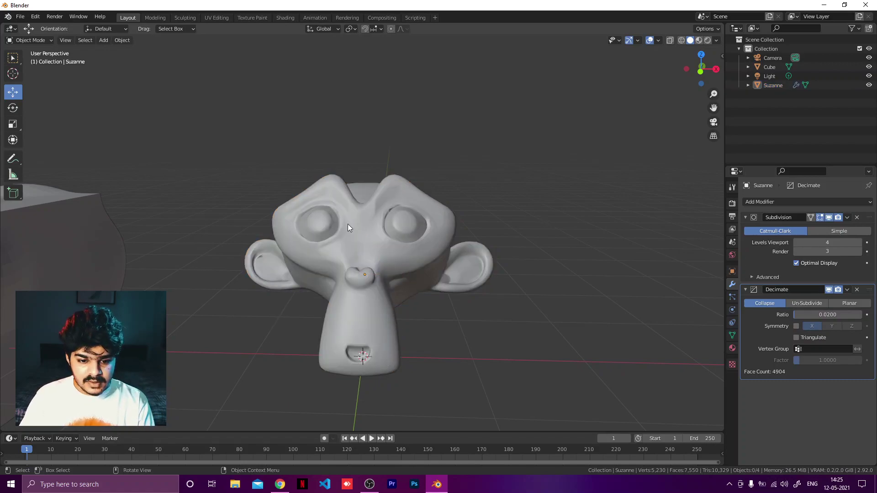
mouse_move(354, 237)
middle_down()
mouse_move(294, 241)
mouse_move(362, 250)
mouse_move(381, 234)
mouse_move(338, 240)
mouse_move(360, 238)
middle_up()
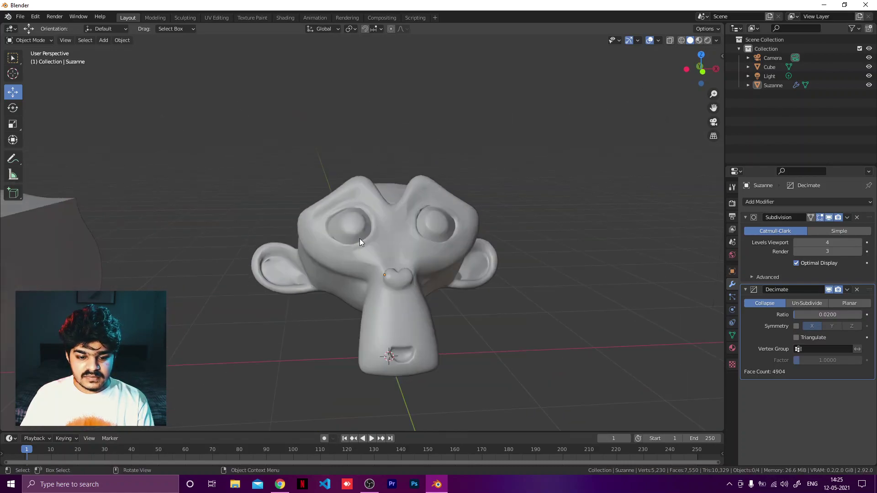
right_click(388, 241)
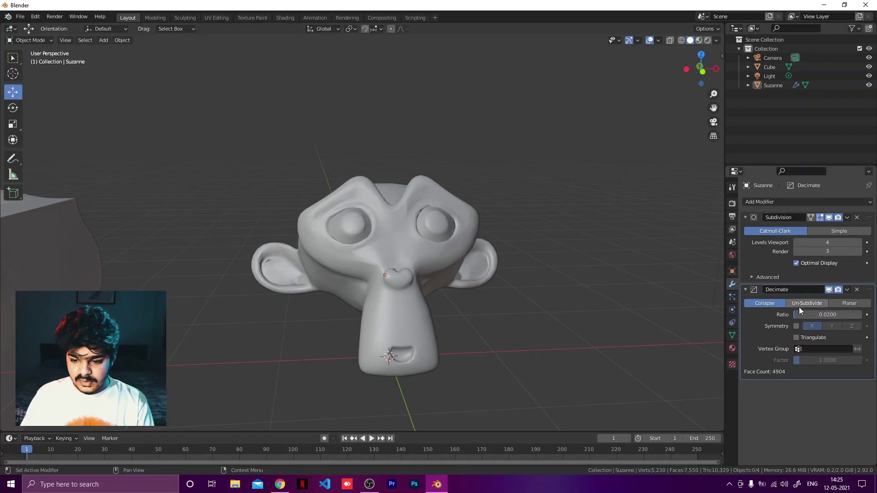
Set the monkey head's Decimate ratio to 0.01 and check the face up close
click(826, 313)
text(0.0)
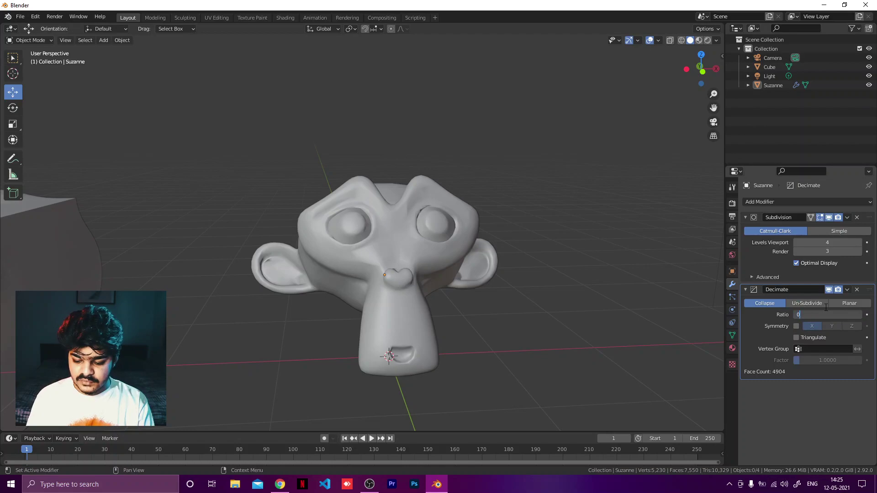
text(1)
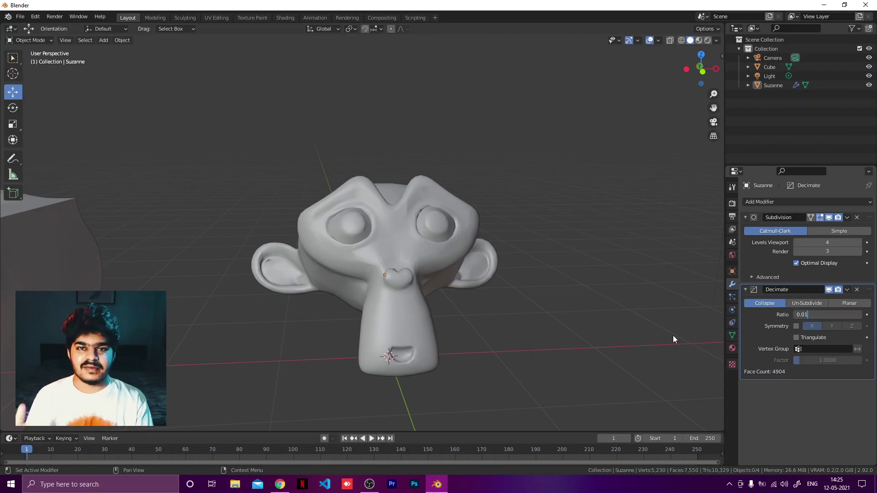
key(Return)
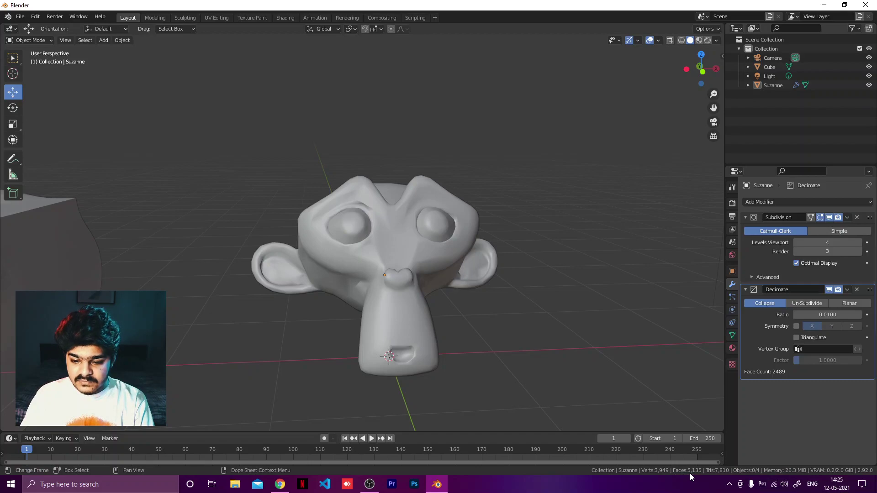
mouse_move(478, 243)
middle_down()
mouse_move(442, 235)
mouse_move(472, 241)
middle_up()
scroll(365, 238, up, 7)
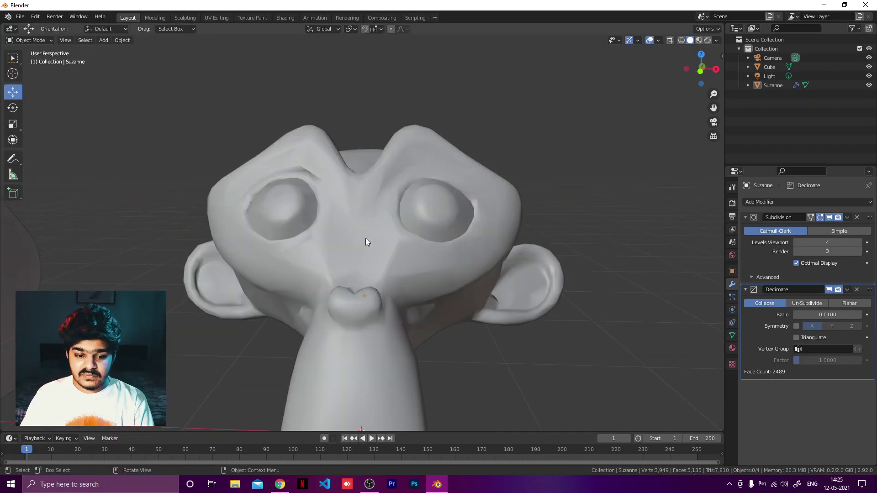
scroll(365, 238, down, 6)
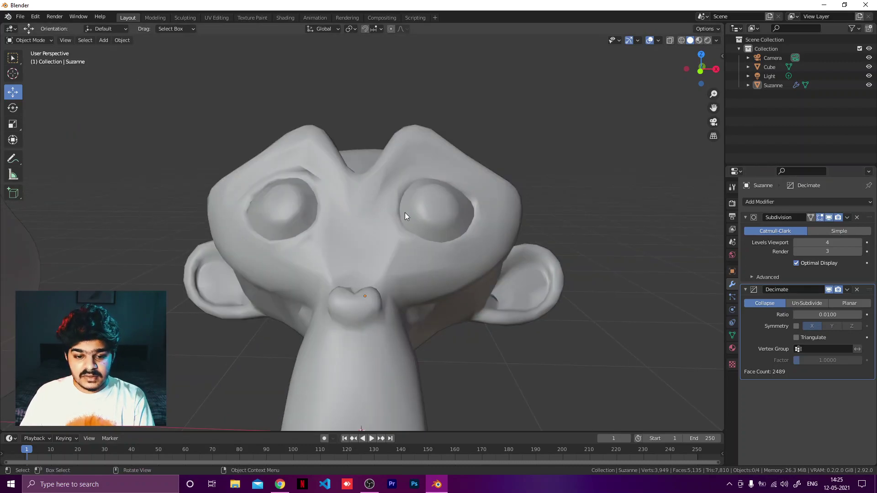
Select the monkey head, apply Shade Flat, and examine its facets from near and far
right_click(388, 217)
click(387, 213)
click(369, 217)
right_click(368, 217)
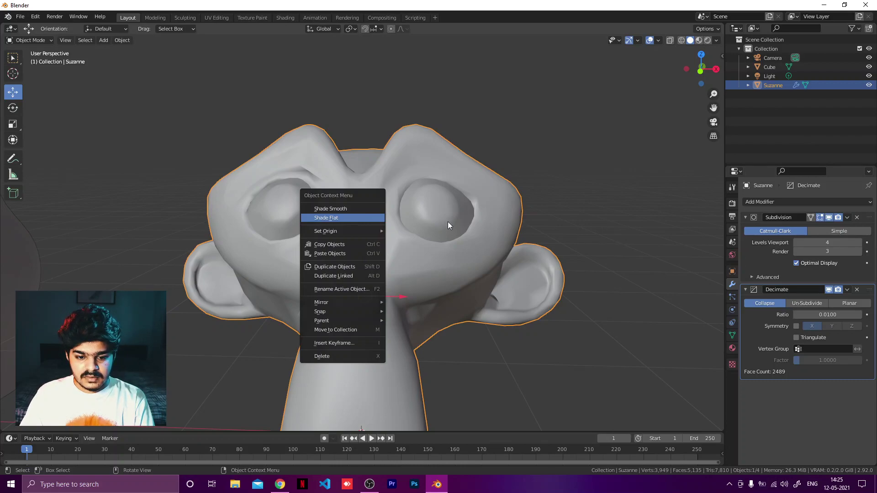
key(Return)
scroll(418, 240, down, 4)
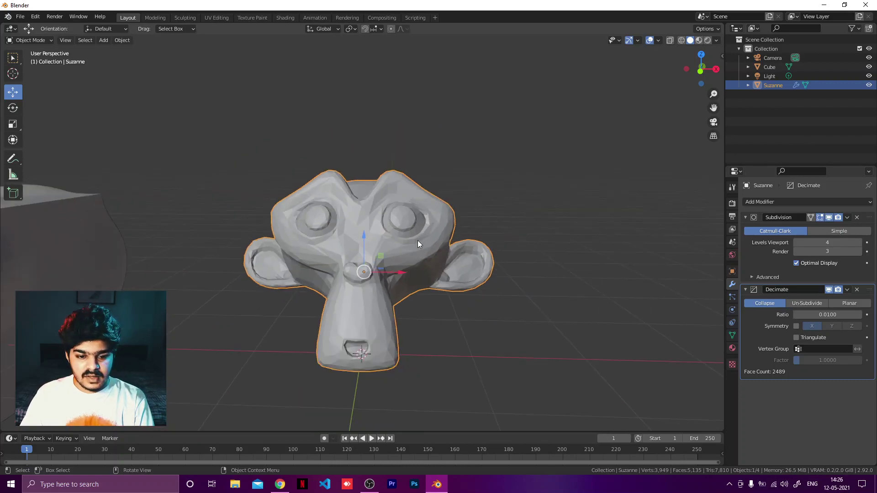
middle_drag(417, 241, 391, 248)
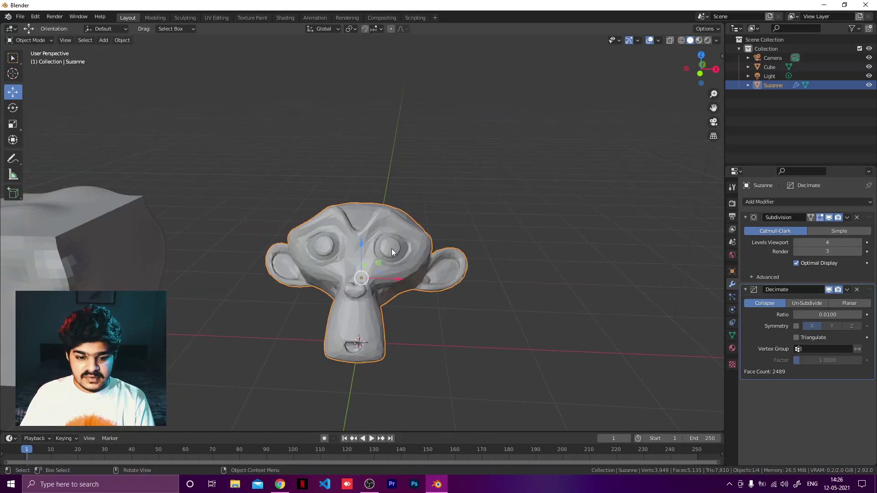
scroll(391, 248, up, 4)
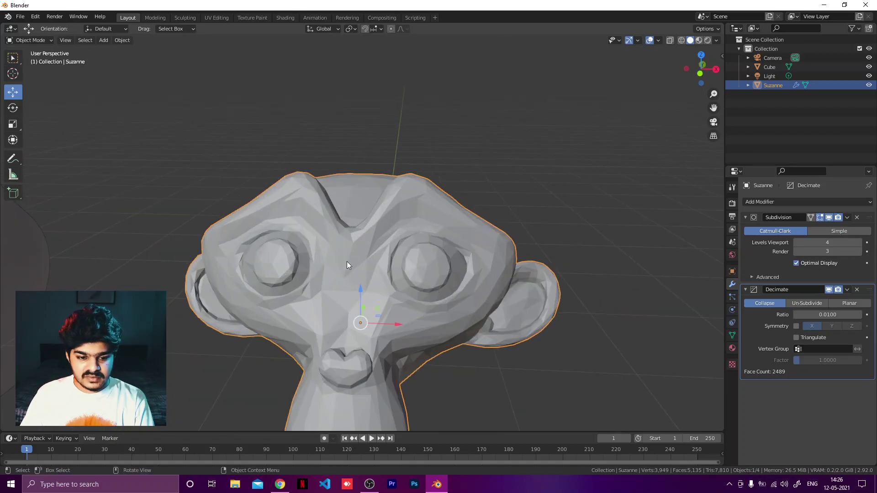
Switch the monkey head back to Shade Smooth and view it from the side
right_click(368, 261)
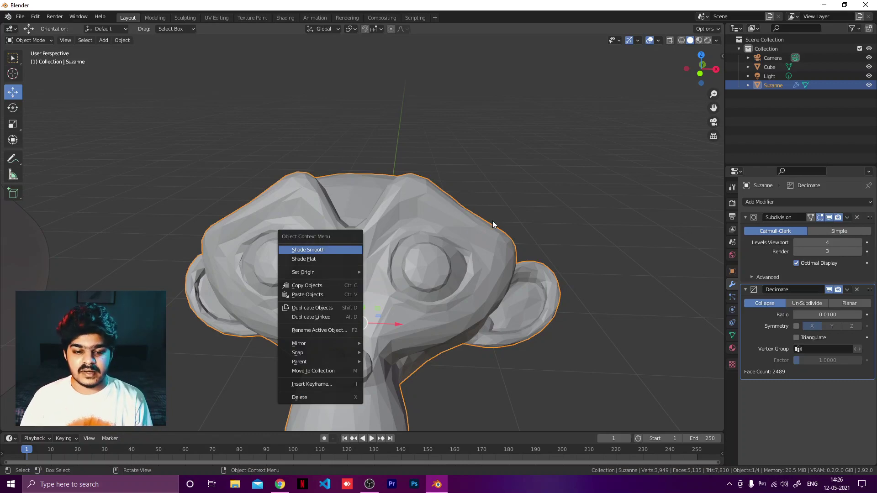
key(Return)
scroll(503, 257, down, 5)
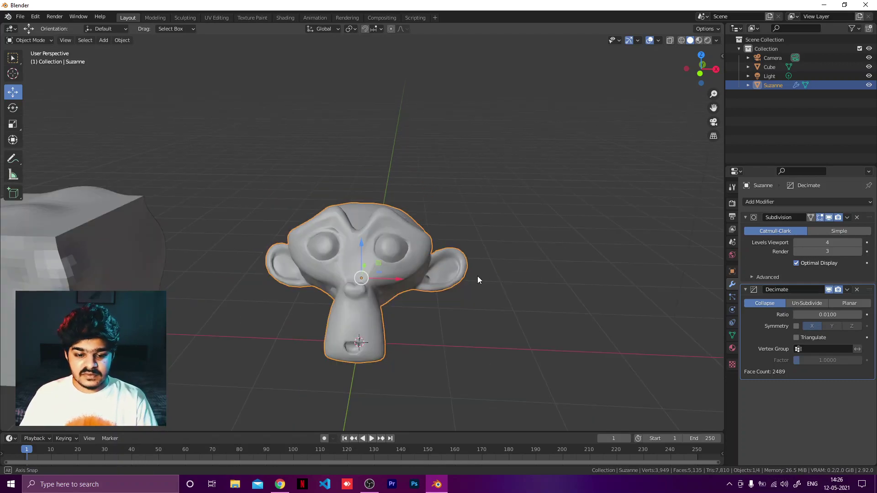
middle_drag(478, 277, 527, 263)
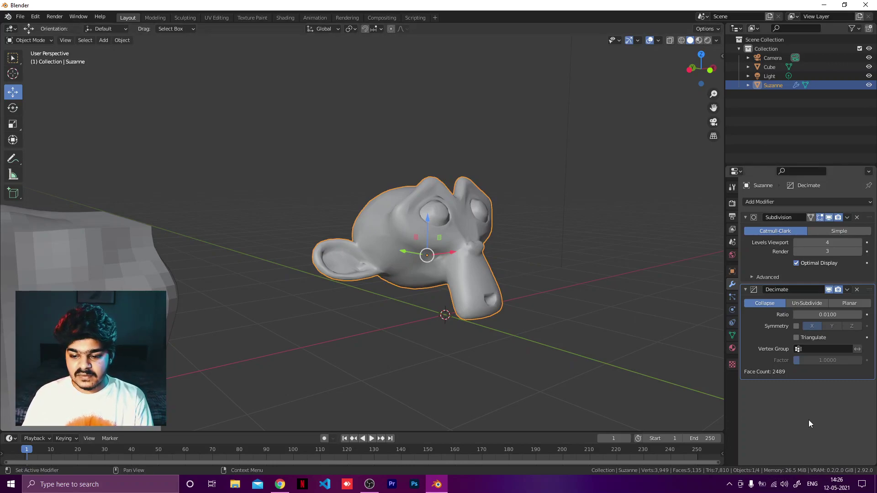
Turn off viewport display of the Subdivision and Decimate modifiers and examine the deselected base monkey head from several angles
click(829, 217)
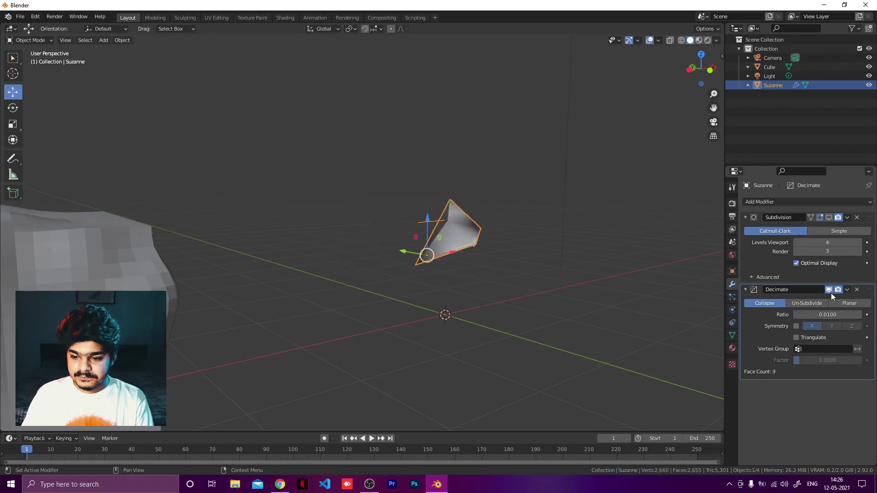
click(830, 290)
right_click(398, 234)
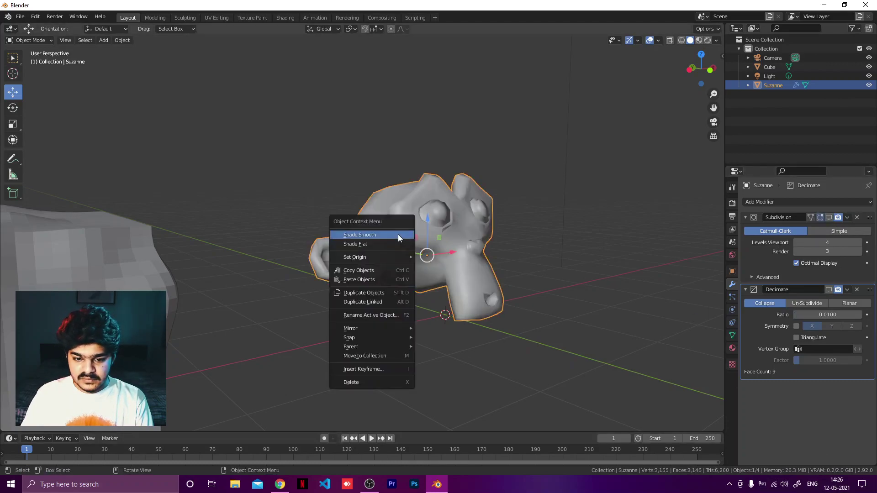
click(544, 188)
mouse_move(545, 189)
middle_down()
mouse_move(512, 184)
mouse_move(476, 202)
mouse_move(473, 222)
mouse_move(361, 218)
middle_up()
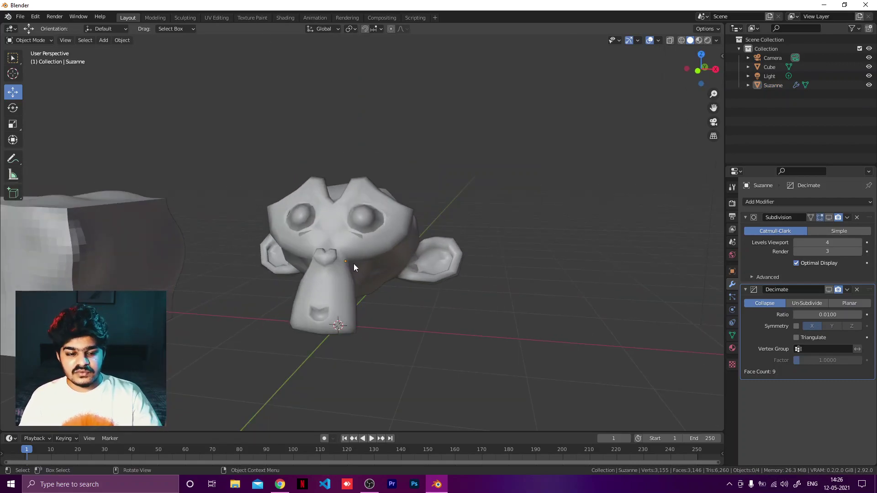
middle_drag(353, 263, 514, 432)
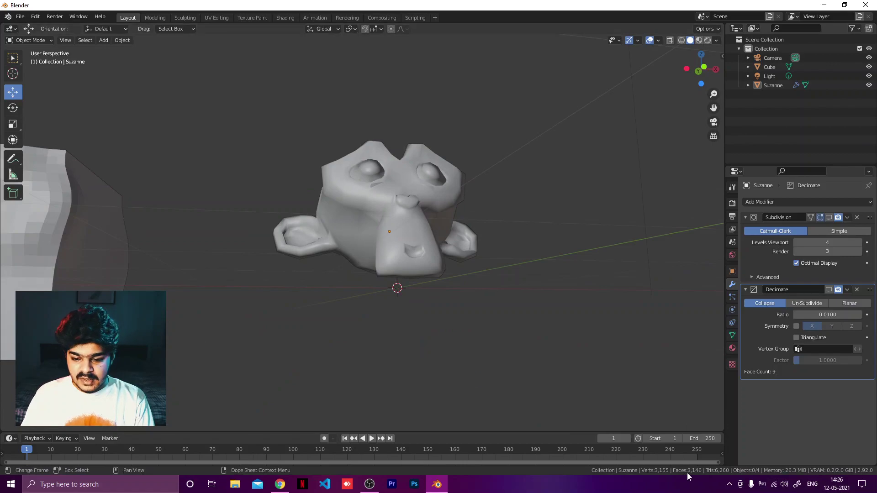
middle_drag(493, 338, 552, 322)
scroll(415, 261, up, 4)
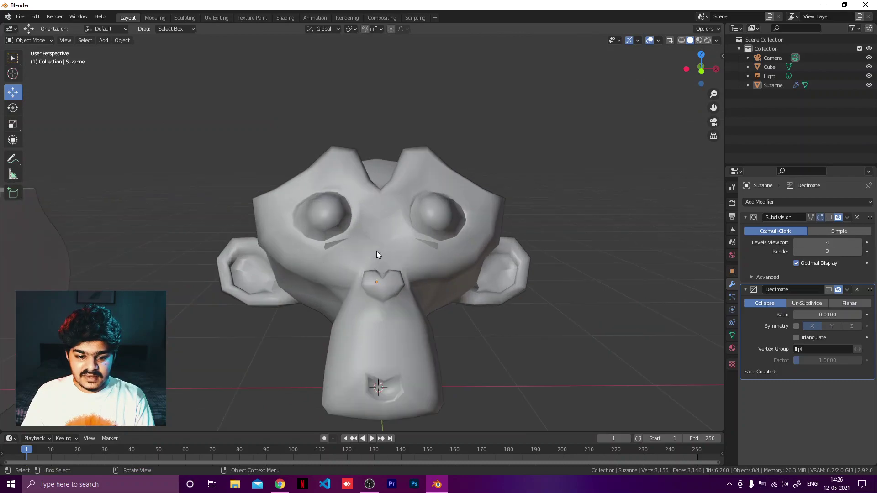
middle_drag(376, 250, 463, 250)
middle_drag(448, 217, 344, 221)
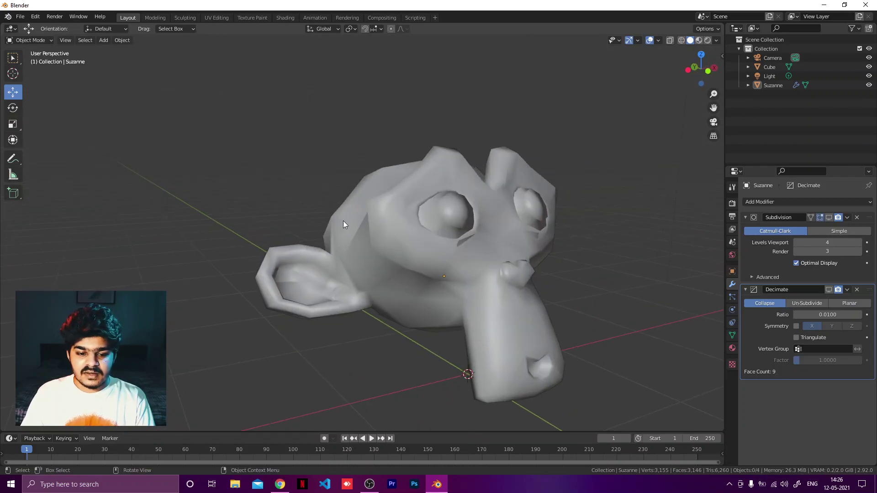
Turn viewport display of the Subdivision and Decimate modifiers back on and compare the monkey head
click(829, 219)
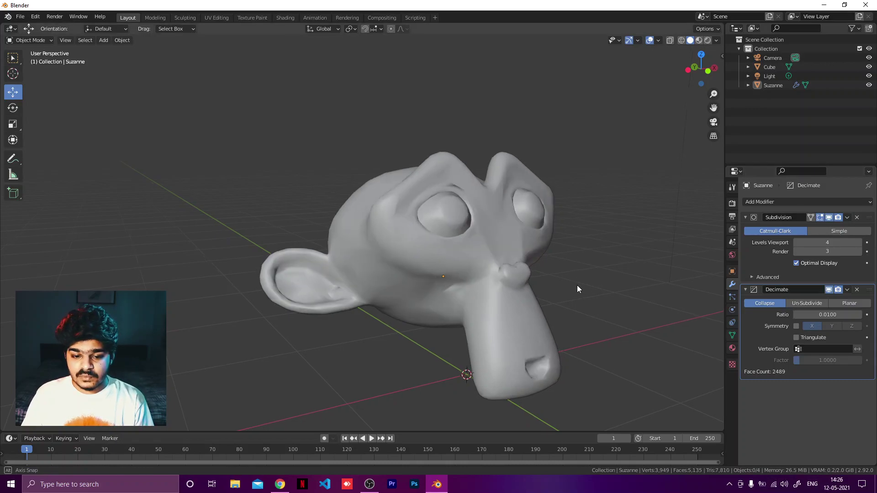
mouse_move(577, 285)
middle_down()
mouse_move(548, 276)
mouse_move(583, 293)
mouse_move(619, 288)
mouse_move(579, 288)
middle_up()
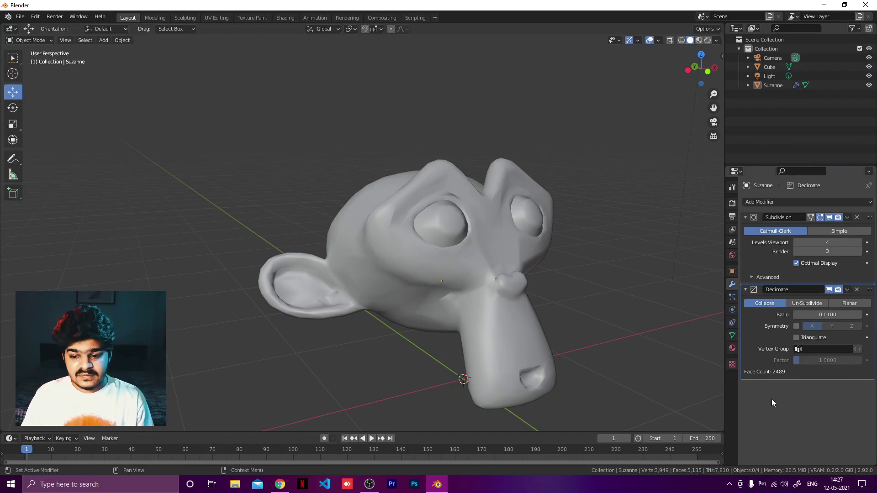
middle_drag(458, 296, 404, 271)
Select the monkey head and switch its Decimate modifier to Un-Subdivide with 5 iterations
click(456, 253)
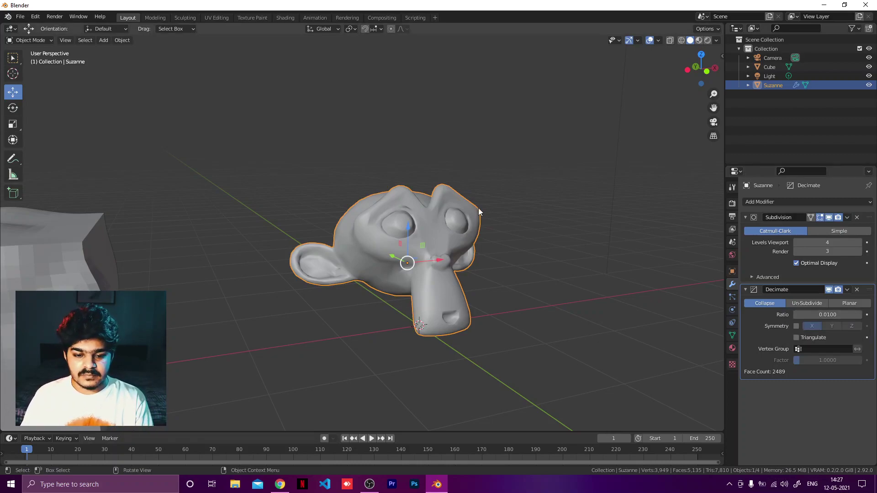
click(796, 303)
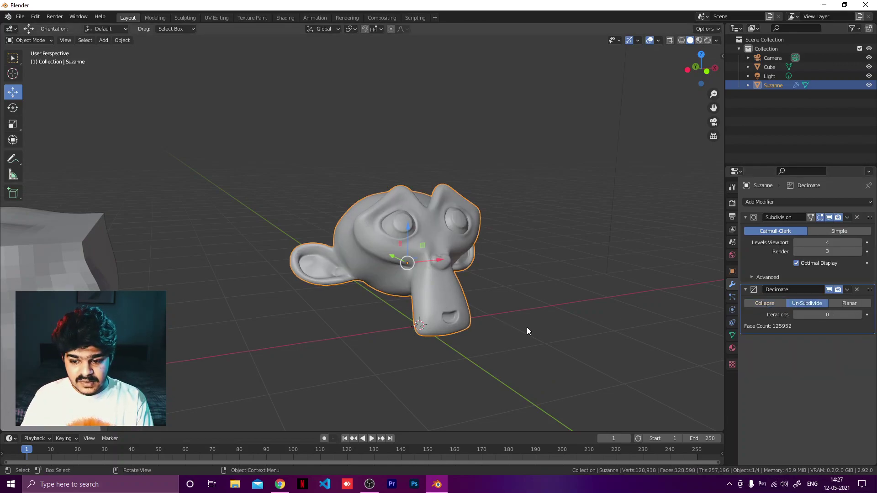
click(859, 316)
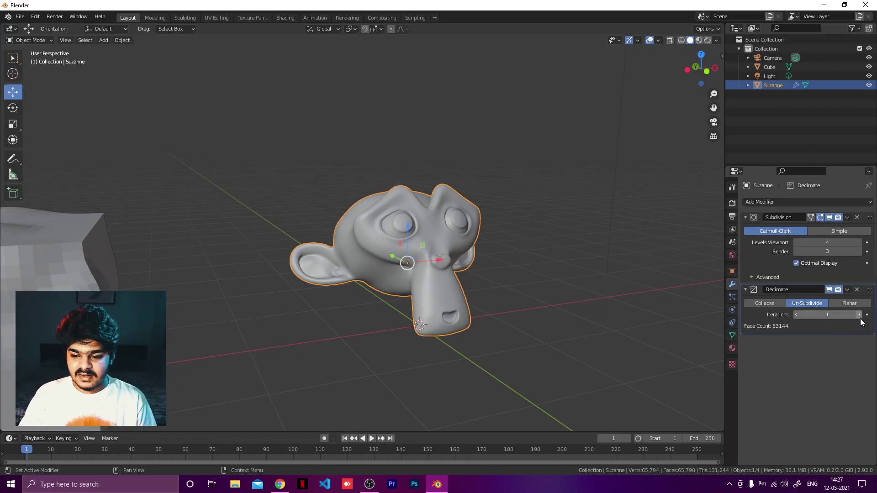
click(859, 316)
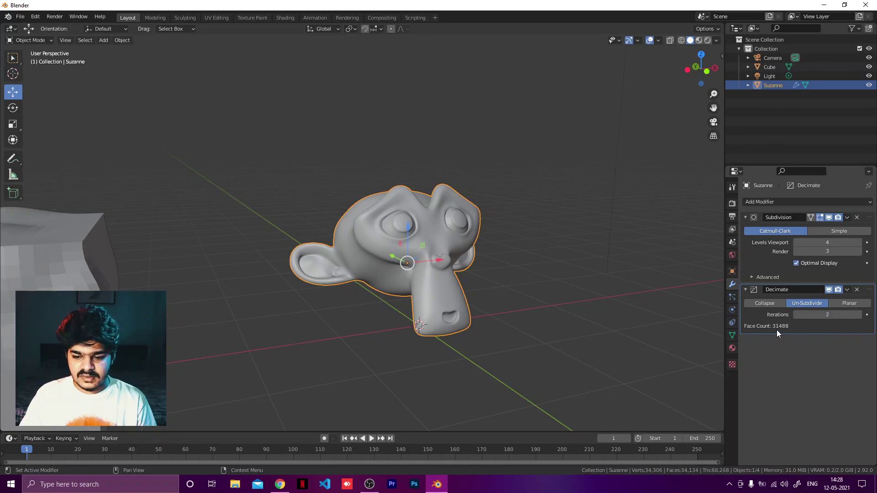
click(859, 316)
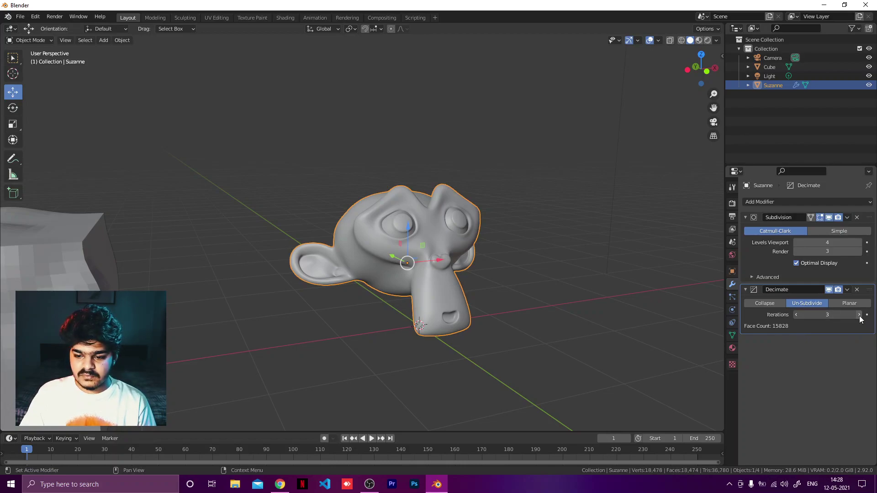
click(860, 316)
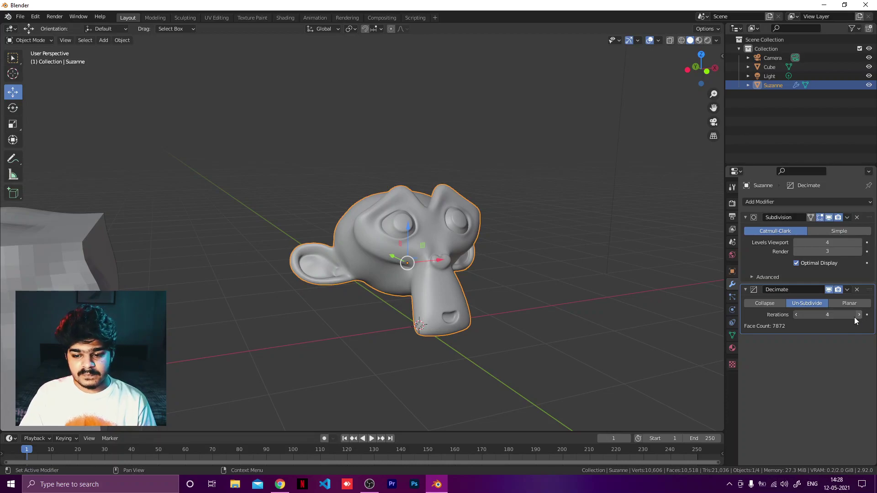
click(858, 316)
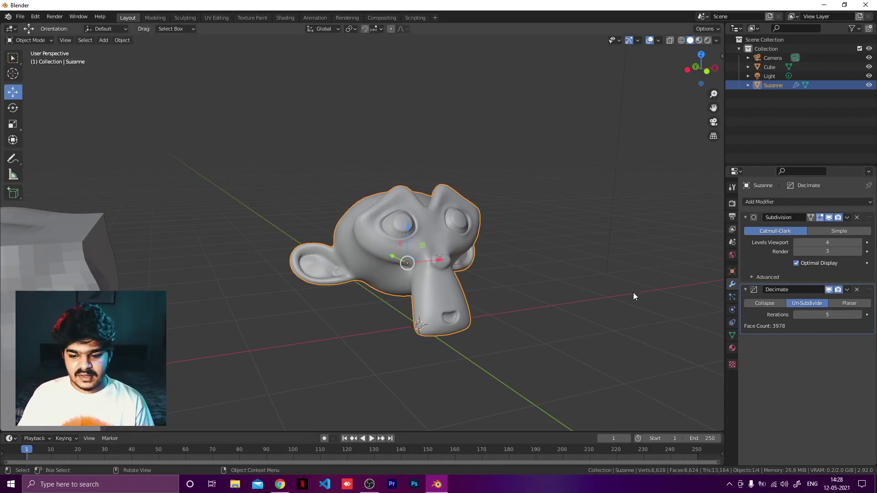
Apply Shade Flat to the un-subdivided monkey head to show its individual faces up close
scroll(358, 226, up, 3)
scroll(364, 239, up, 2)
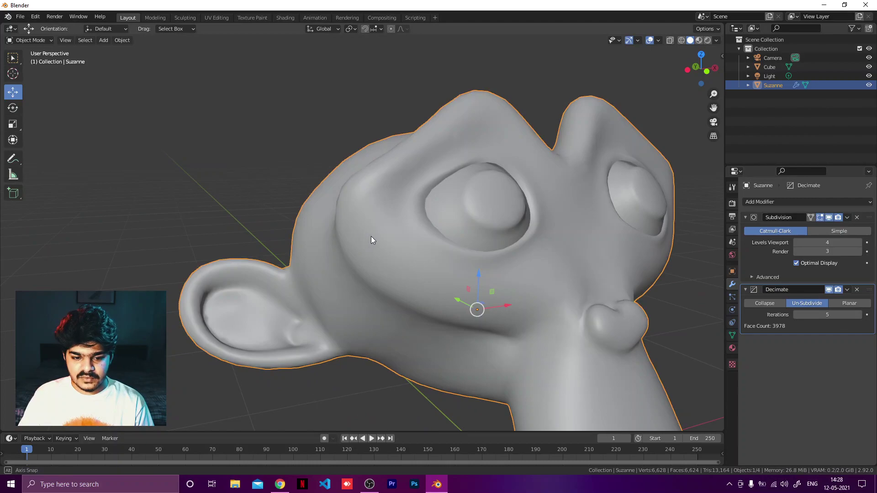
middle_drag(371, 236, 351, 231)
right_click(378, 215)
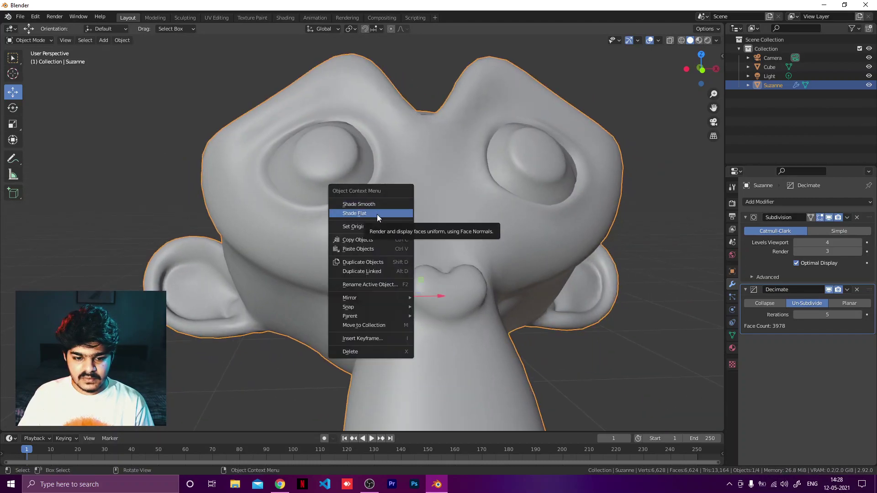
key(Return)
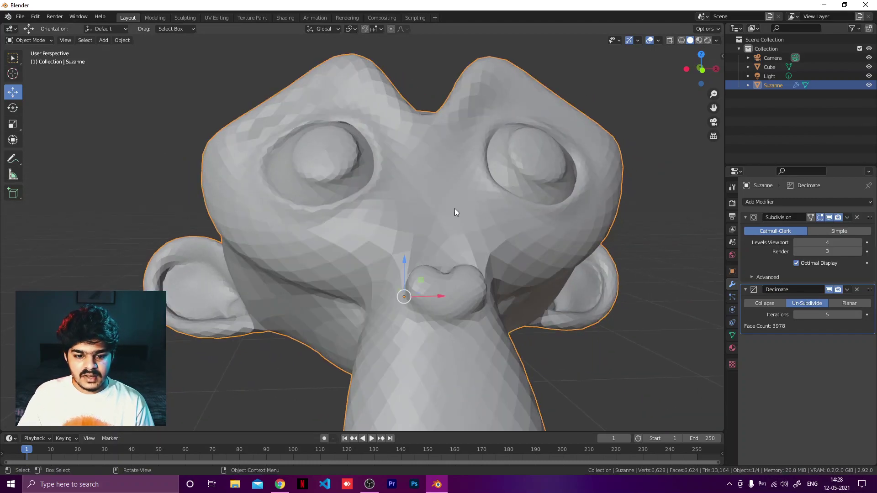
Increase the monkey head's Decimate Un-Subdivide iterations to 7 to reduce its face count further
scroll(449, 210, down, 4)
mouse_move(445, 234)
middle_down()
mouse_move(479, 233)
mouse_move(511, 250)
middle_up()
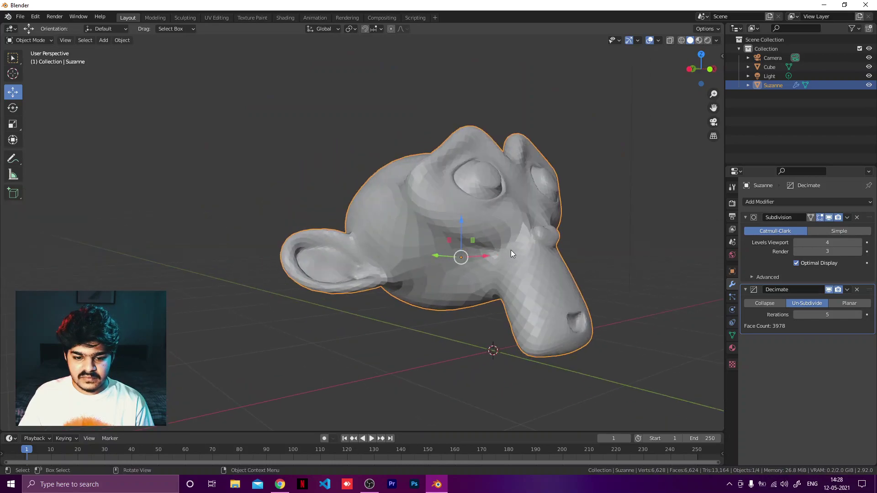
scroll(521, 240, up, 3)
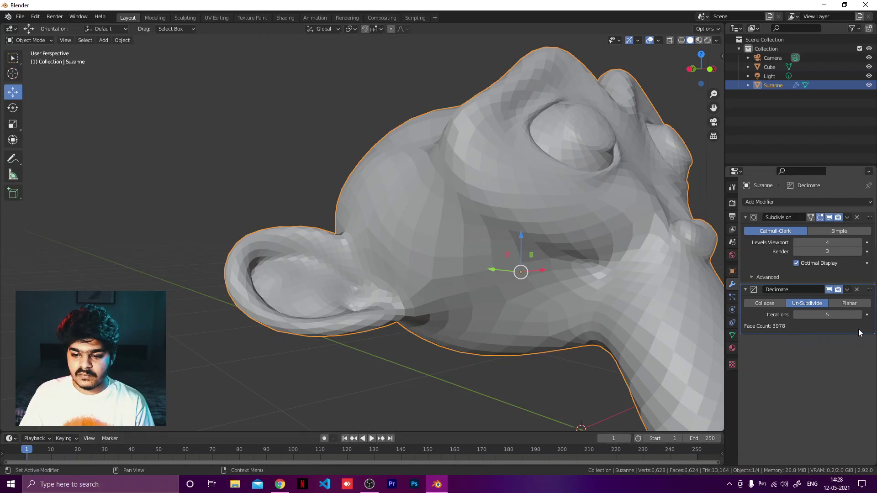
scroll(538, 272, down, 5)
middle_drag(538, 271, 480, 275)
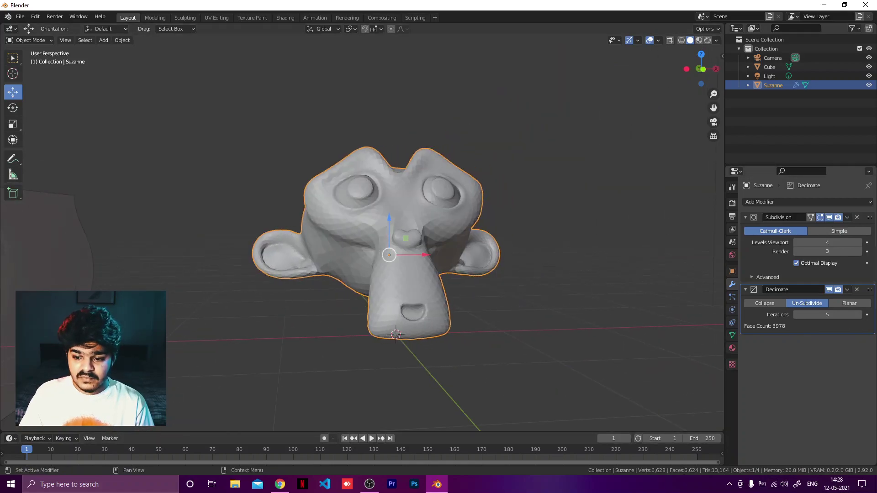
click(860, 314)
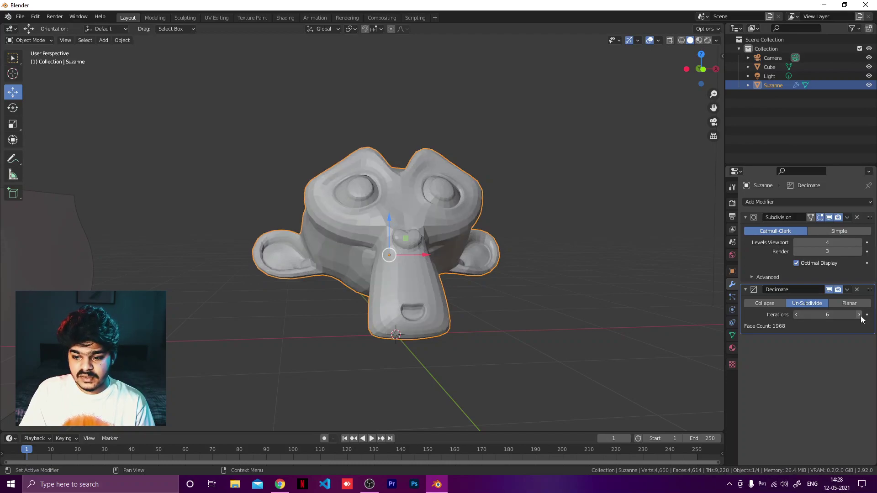
click(860, 315)
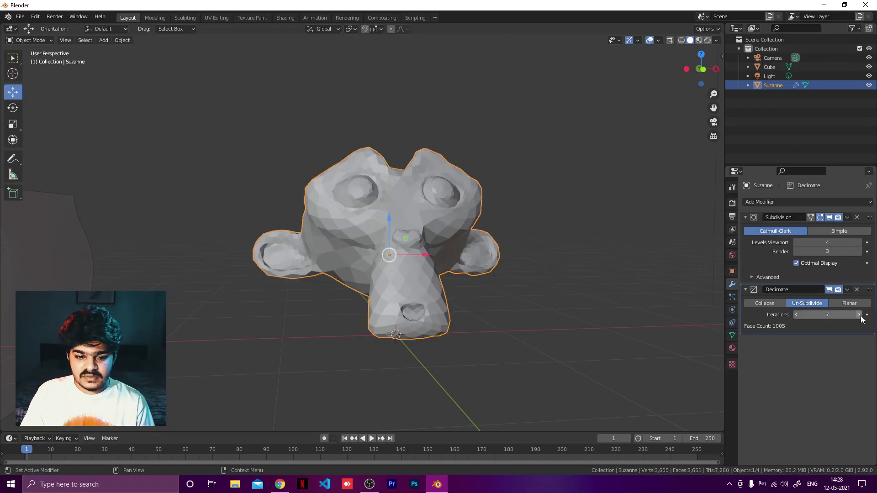
alt+middle_drag(454, 251, 275, 224)
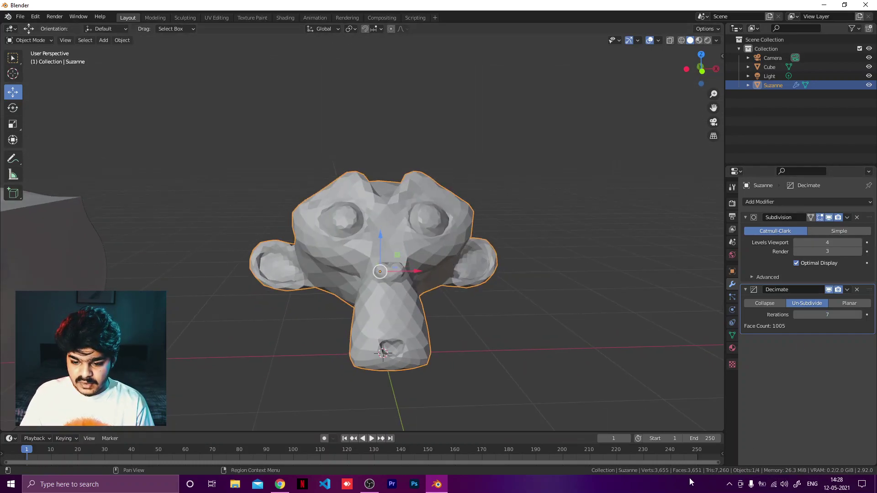
Apply Shade Smooth to the monkey head reduced by Un-Subdivide
right_click(393, 239)
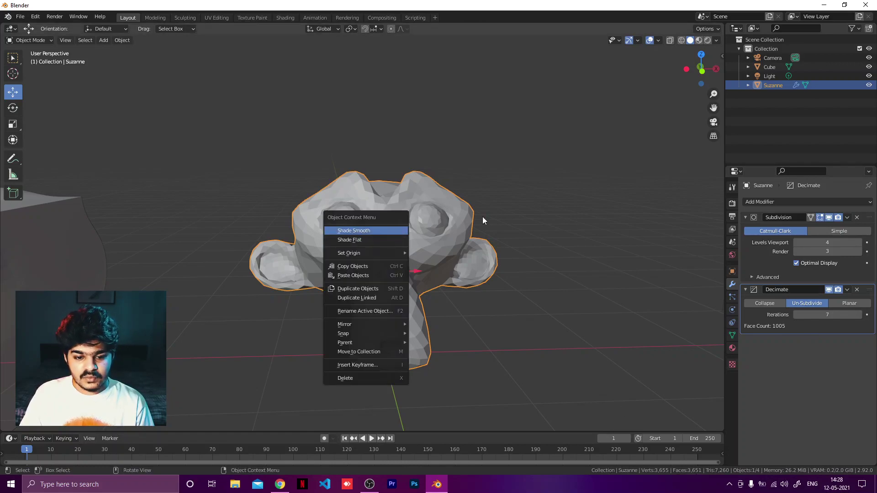
key(Return)
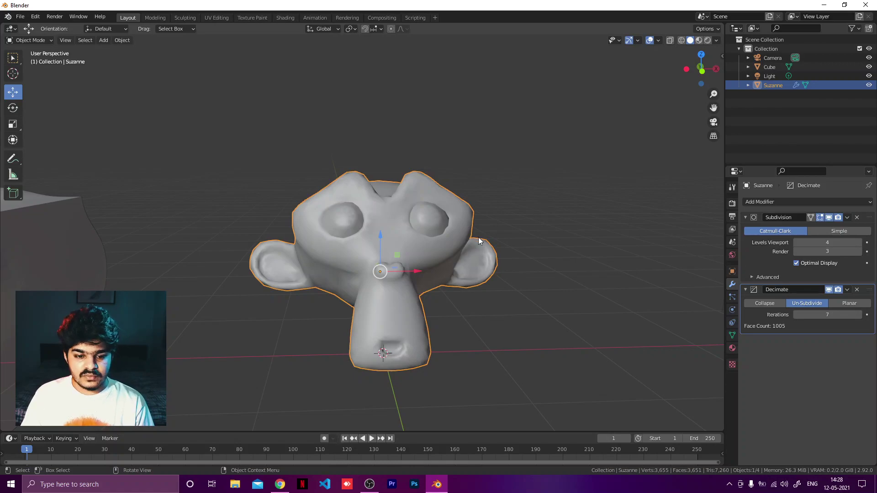
middle_drag(479, 237, 512, 243)
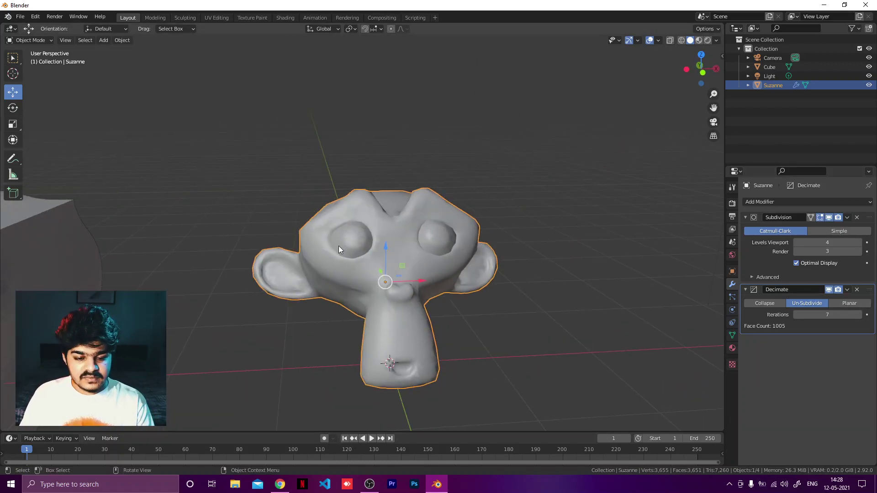
Select the sculpted cube beside the monkey head
scroll(339, 246, down, 5)
shift+middle_drag(336, 246, 505, 229)
scroll(397, 229, up, 2)
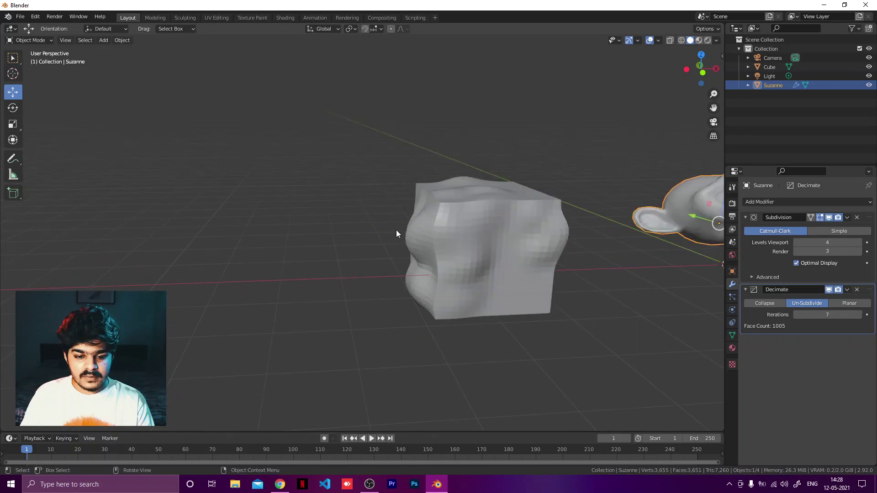
scroll(426, 220, up, 2)
click(422, 209)
Examine the sculpted cube and the smooth-shaded monkey head together from several angles
middle_drag(486, 82, 475, 101)
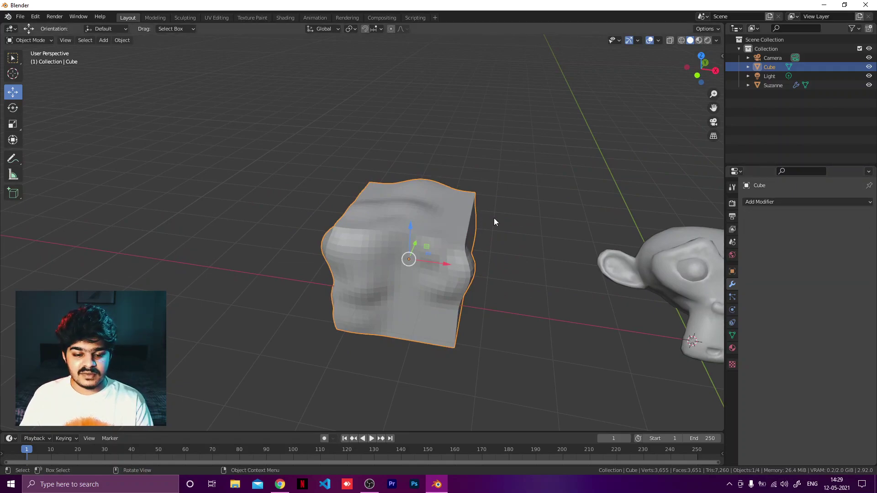
middle_drag(515, 207, 517, 198)
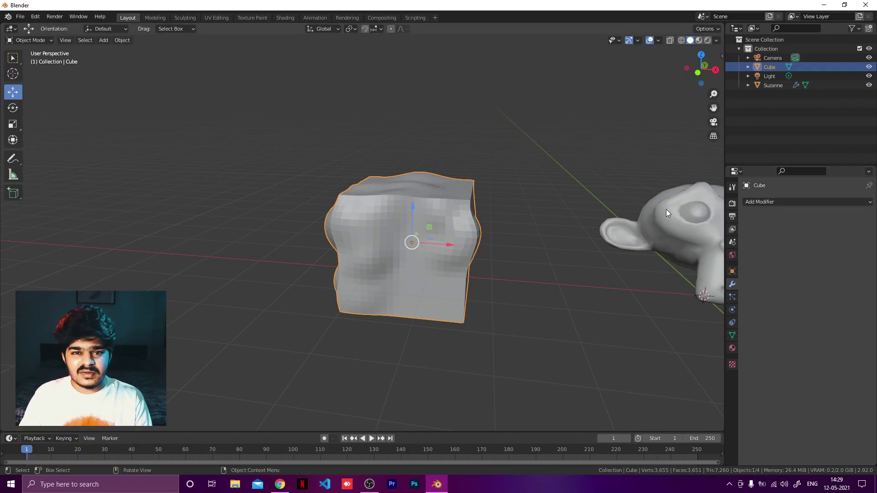
click(765, 202)
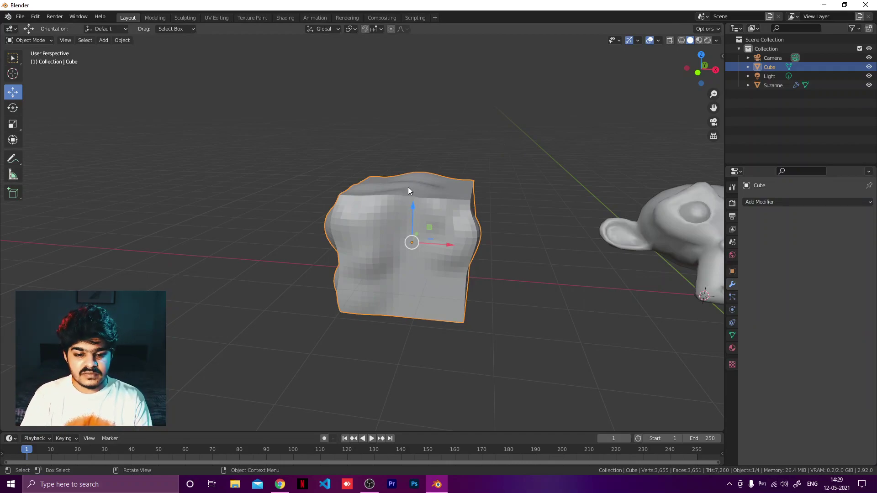
middle_drag(406, 138, 396, 155)
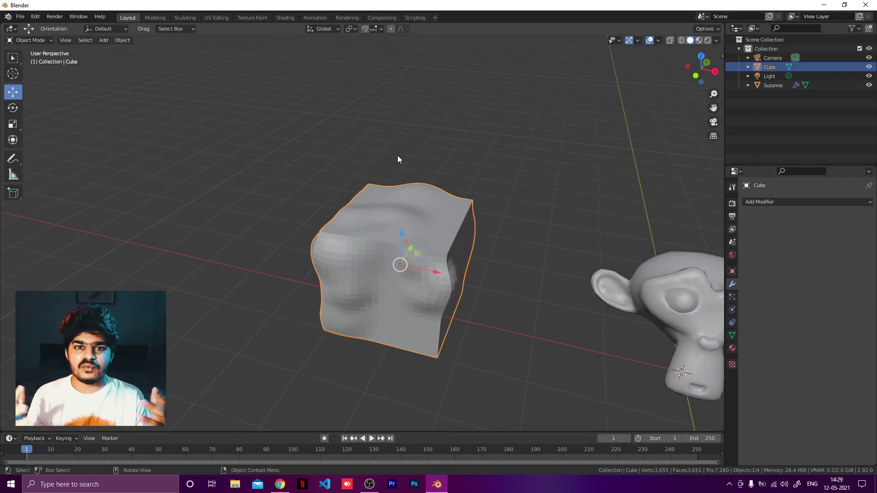
middle_drag(421, 135, 706, 235)
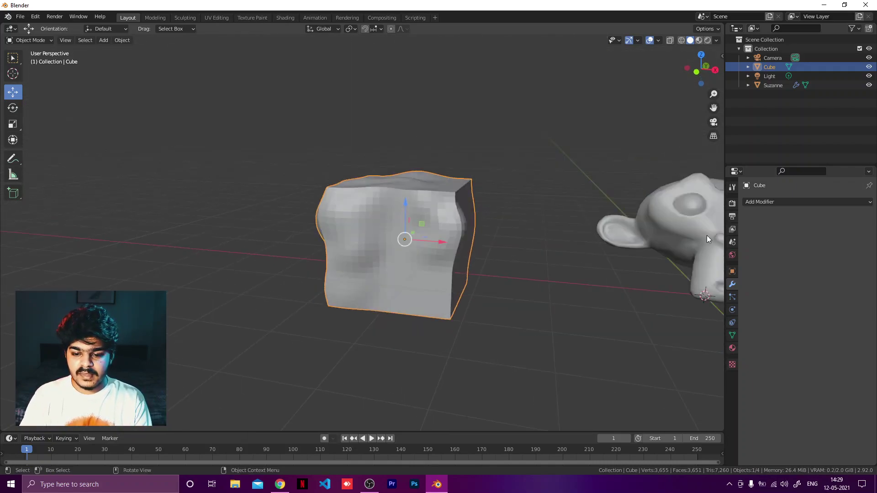
middle_drag(601, 245, 581, 234)
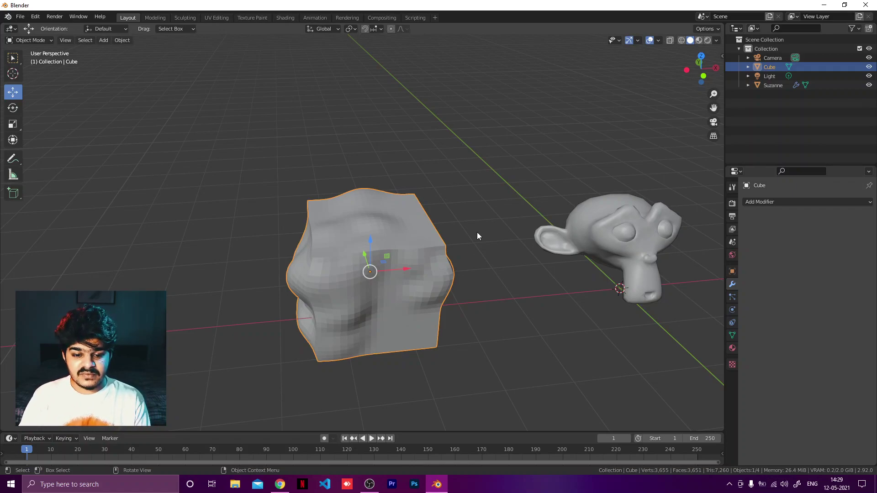
middle_drag(477, 233, 655, 245)
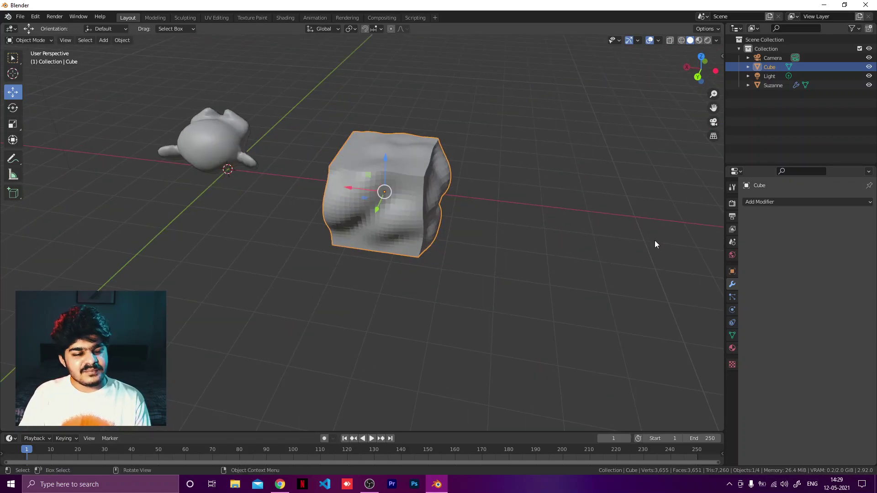